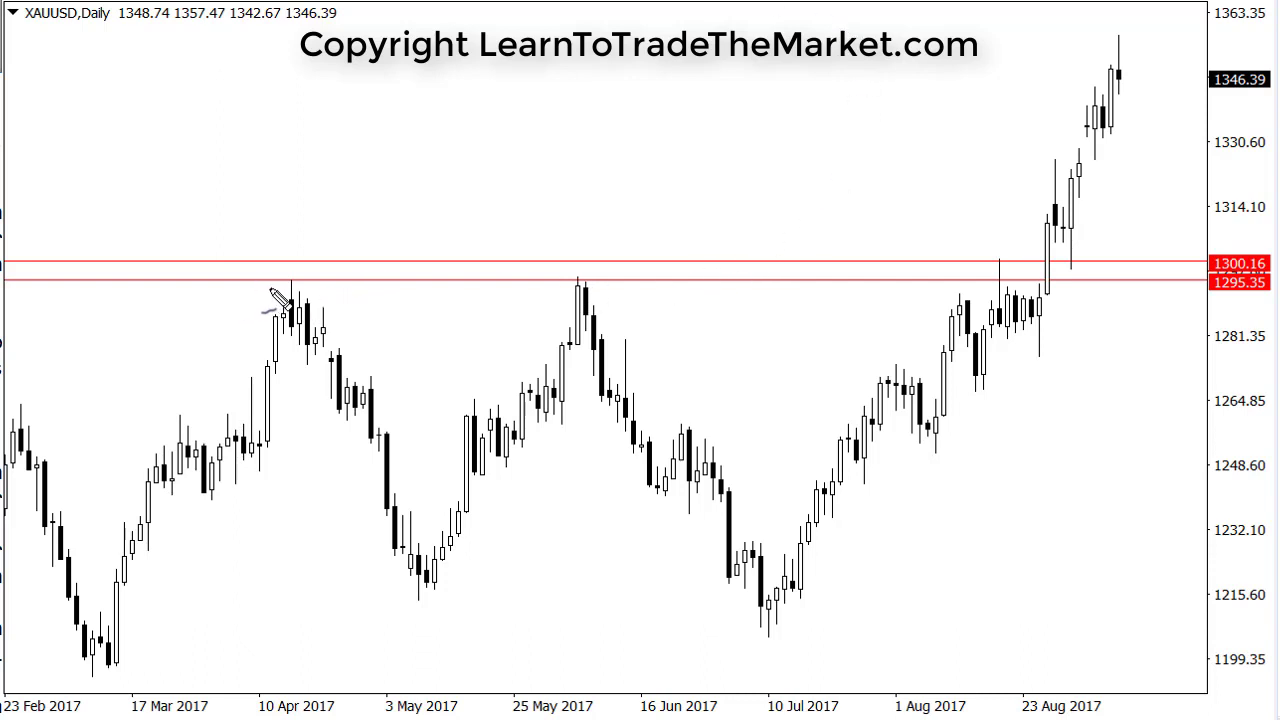
Mark the April, late-May and August highs touching the 1295–1300 zone with pen strokes.
drag(257, 285, 327, 284)
drag(545, 282, 634, 283)
drag(952, 293, 1074, 290)
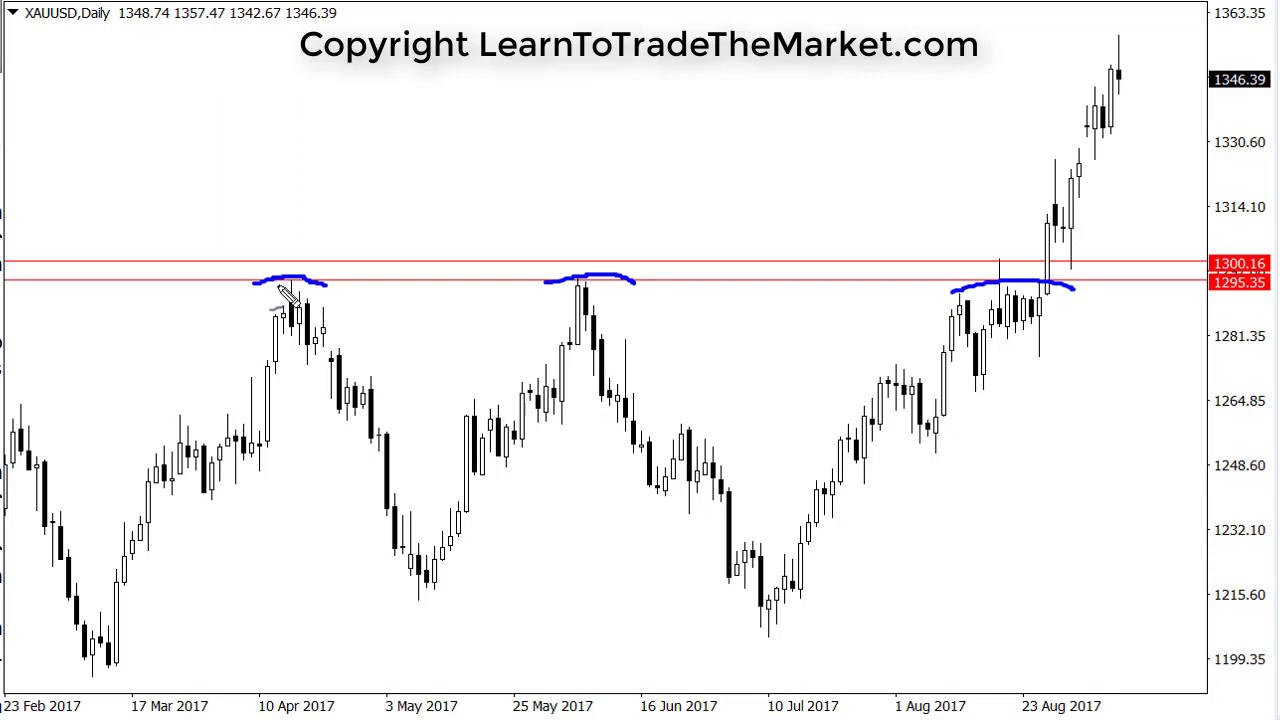
Trace the drops from the April and May highs, circle the August consolidation, and start a rejection mark.
mouse_move(279, 288)
mouse_down()
mouse_move(368, 420)
mouse_move(428, 550)
mouse_move(452, 490)
mouse_up()
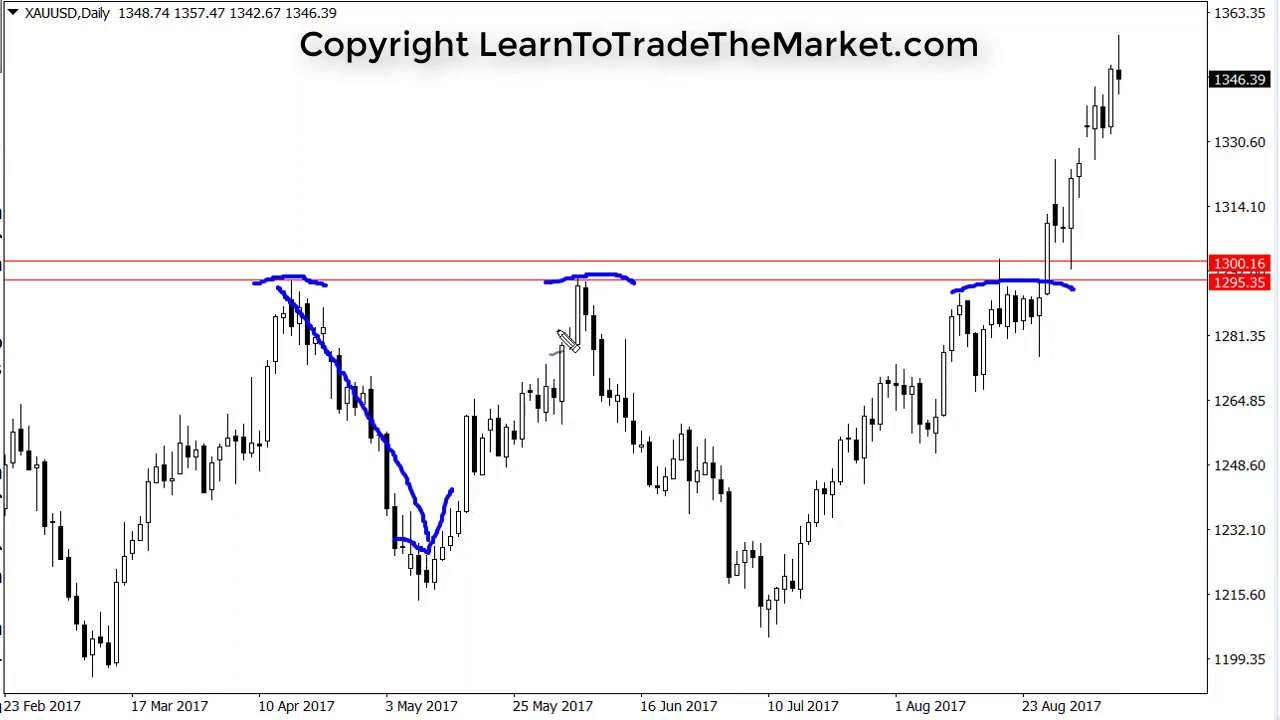
mouse_move(570, 322)
mouse_down()
mouse_move(625, 420)
mouse_move(745, 575)
mouse_move(740, 510)
mouse_up()
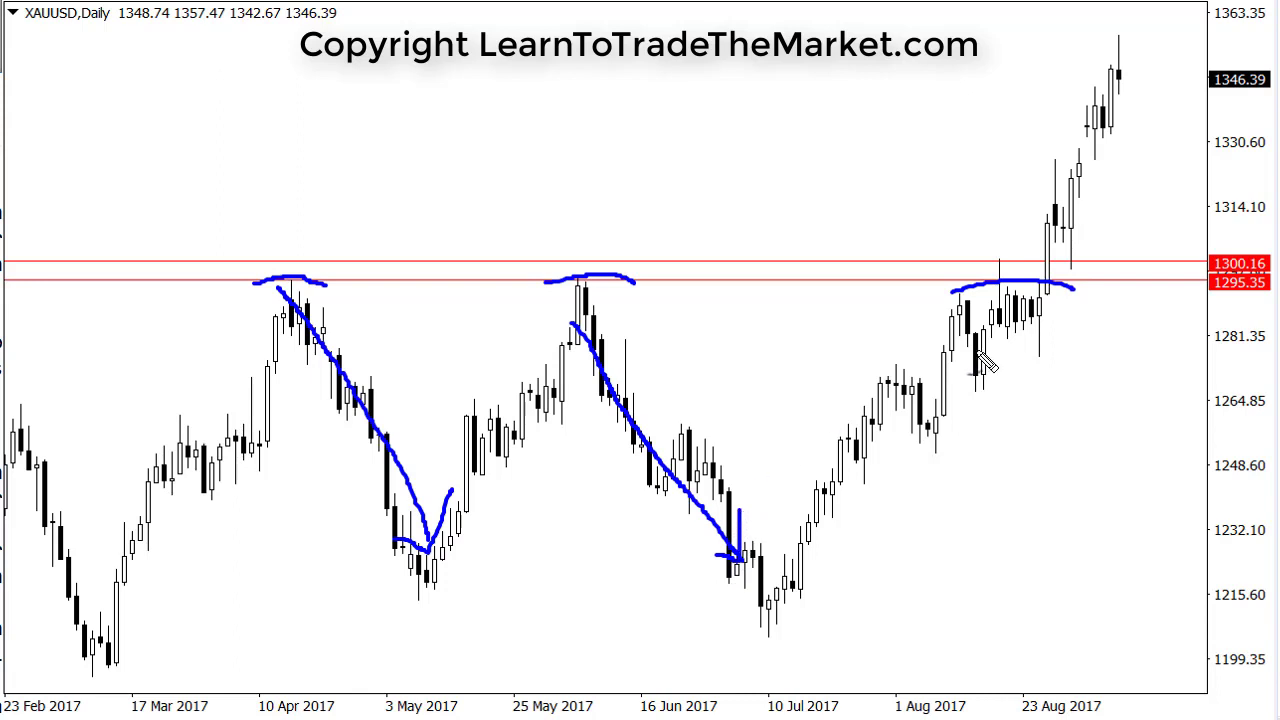
mouse_move(1020, 279)
mouse_down()
mouse_move(936, 322)
mouse_move(1065, 355)
mouse_move(918, 281)
mouse_up()
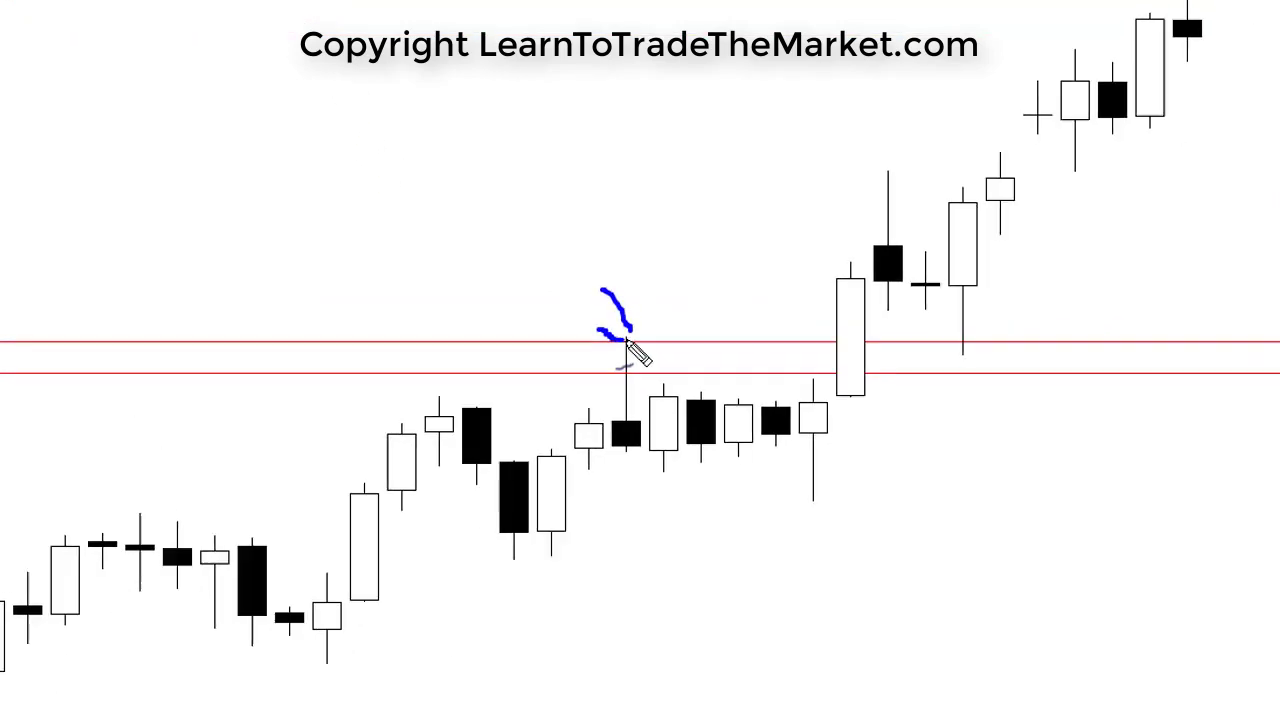
drag(625, 340, 645, 304)
Finish the V mark, line the range top and bottom, and add three slashes across the bottom line.
drag(630, 376, 819, 372)
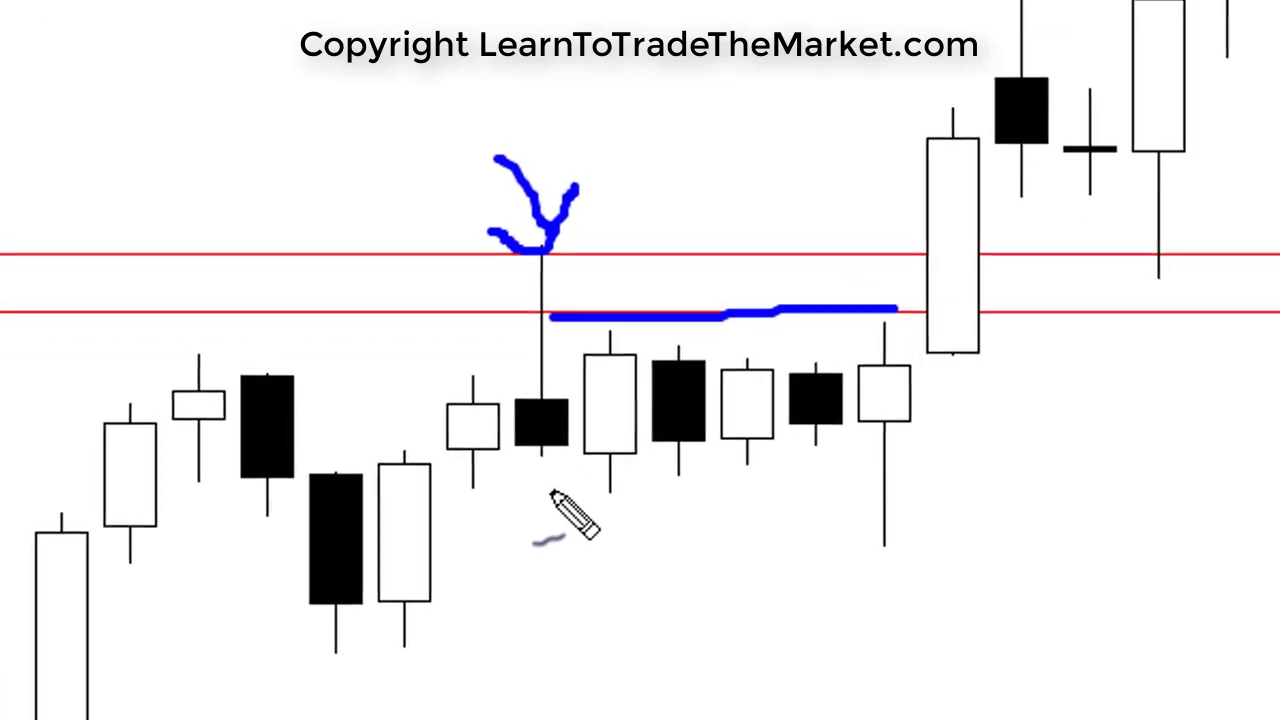
drag(550, 491, 928, 489)
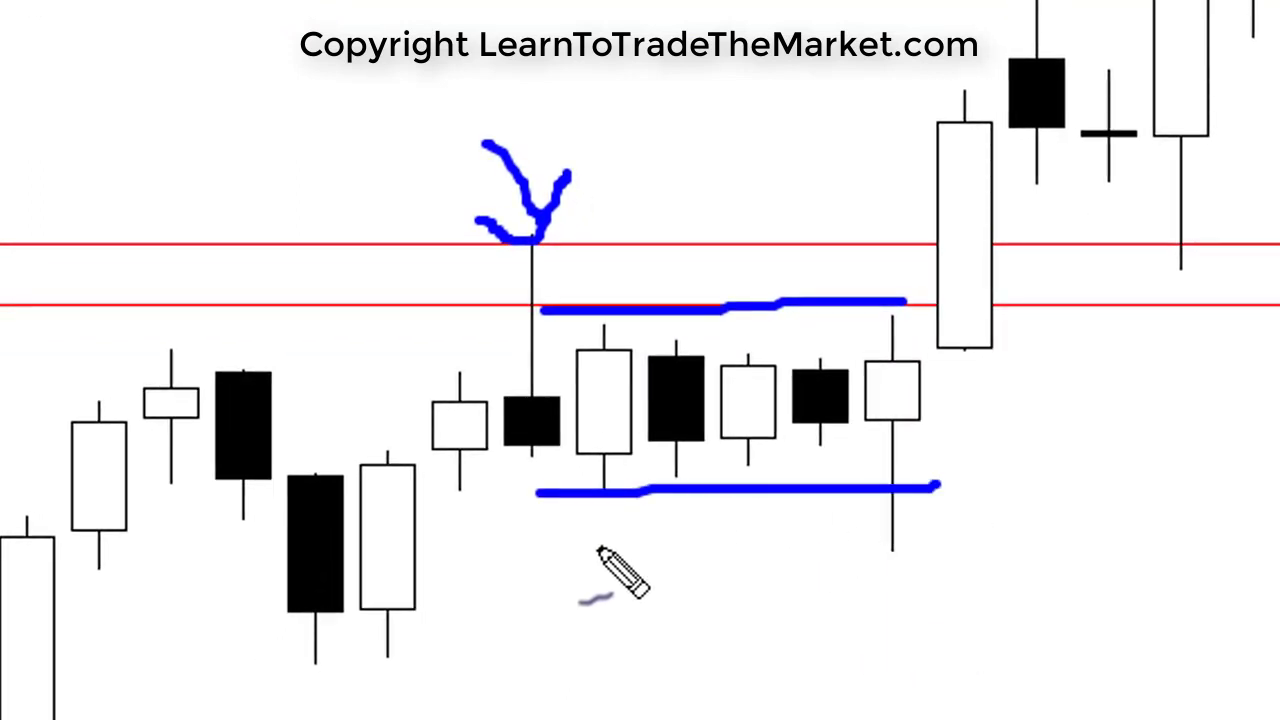
drag(588, 552, 620, 488)
drag(674, 536, 706, 476)
drag(728, 540, 780, 486)
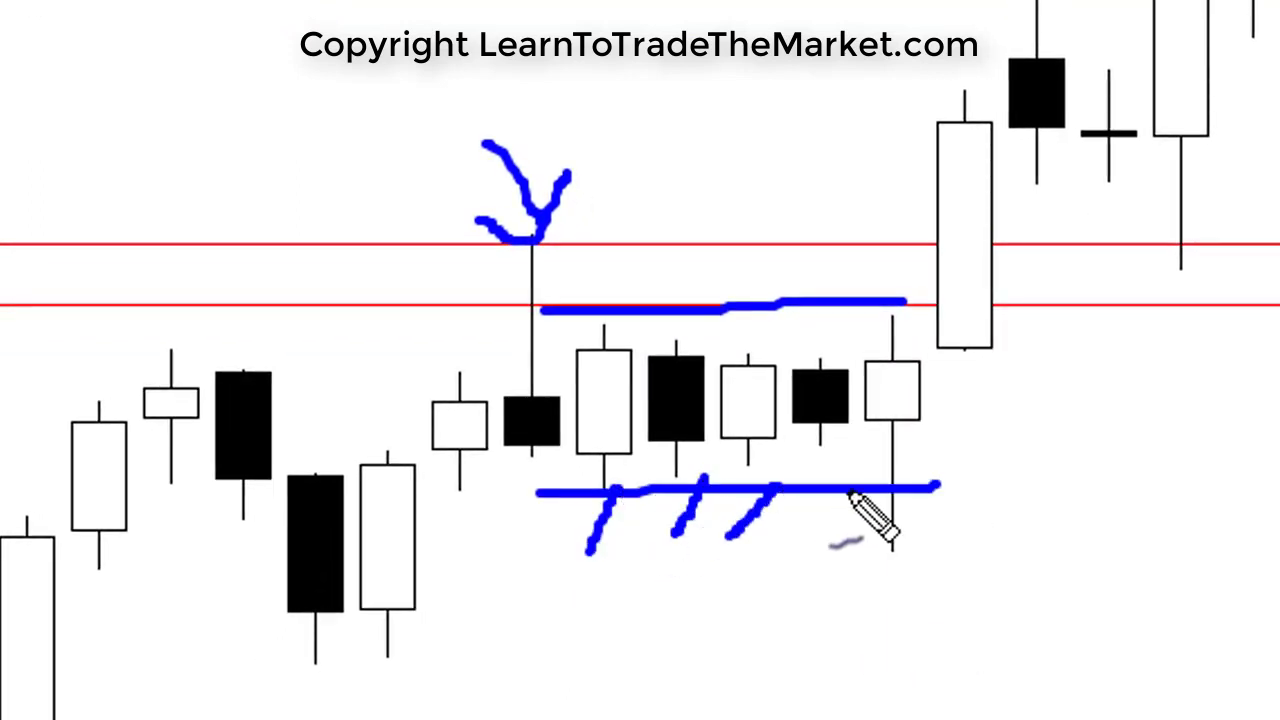
Circle the consolidation candles, clear all pen markings, then box the four consolidation candles.
mouse_move(829, 334)
mouse_down()
mouse_move(580, 363)
mouse_move(800, 543)
mouse_move(922, 342)
mouse_move(706, 341)
mouse_up()
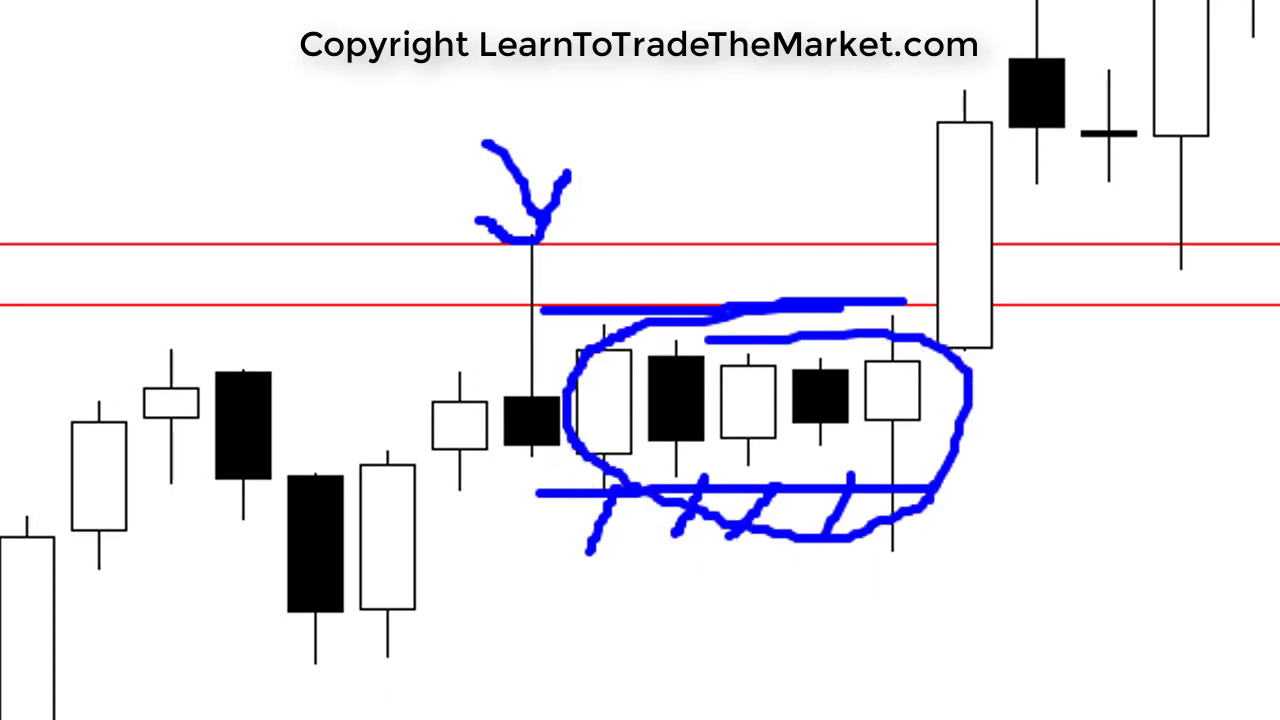
key(e)
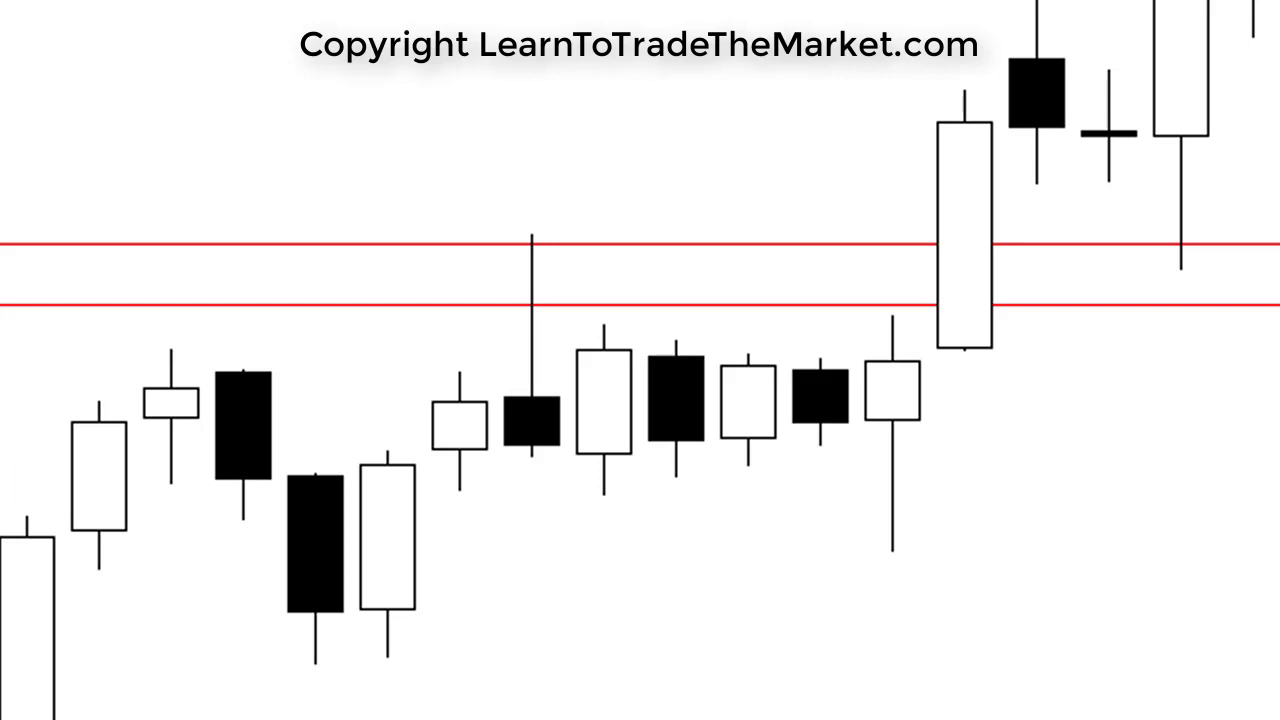
drag(567, 292, 858, 512)
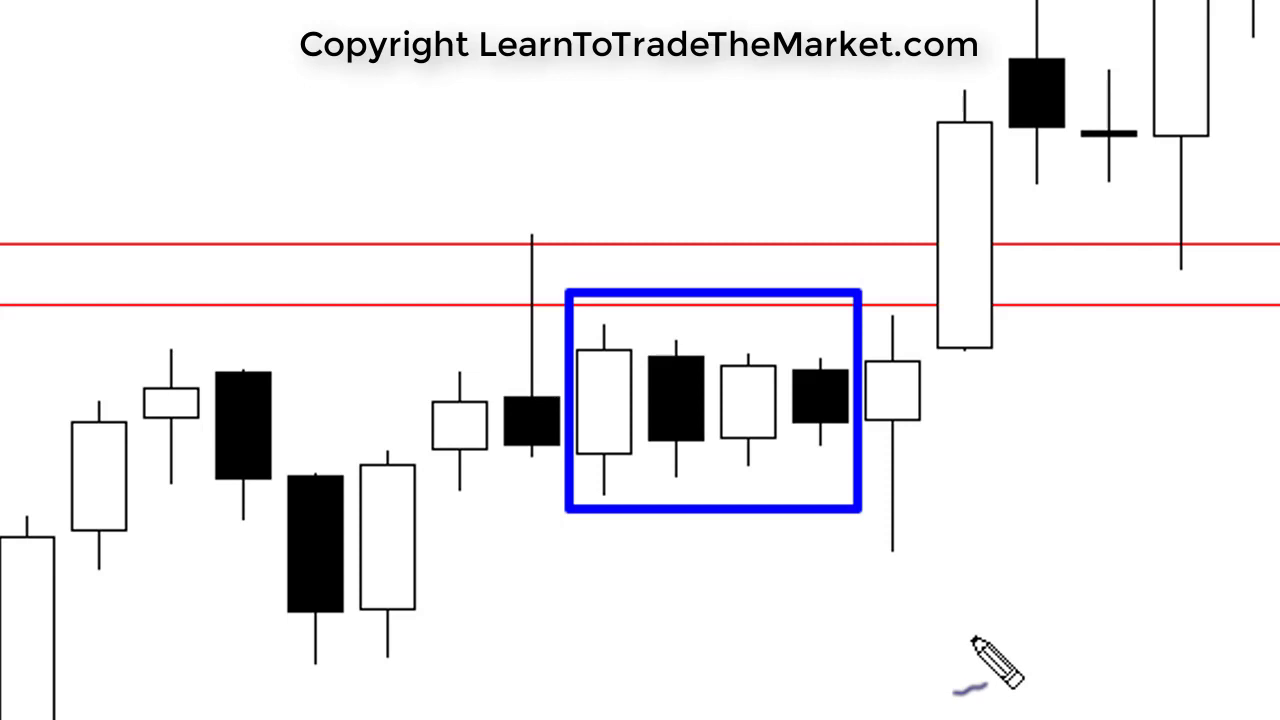
mouse_move(946, 318)
mouse_down()
mouse_move(888, 327)
mouse_move(777, 514)
mouse_move(1009, 563)
mouse_move(946, 303)
mouse_move(890, 315)
mouse_up()
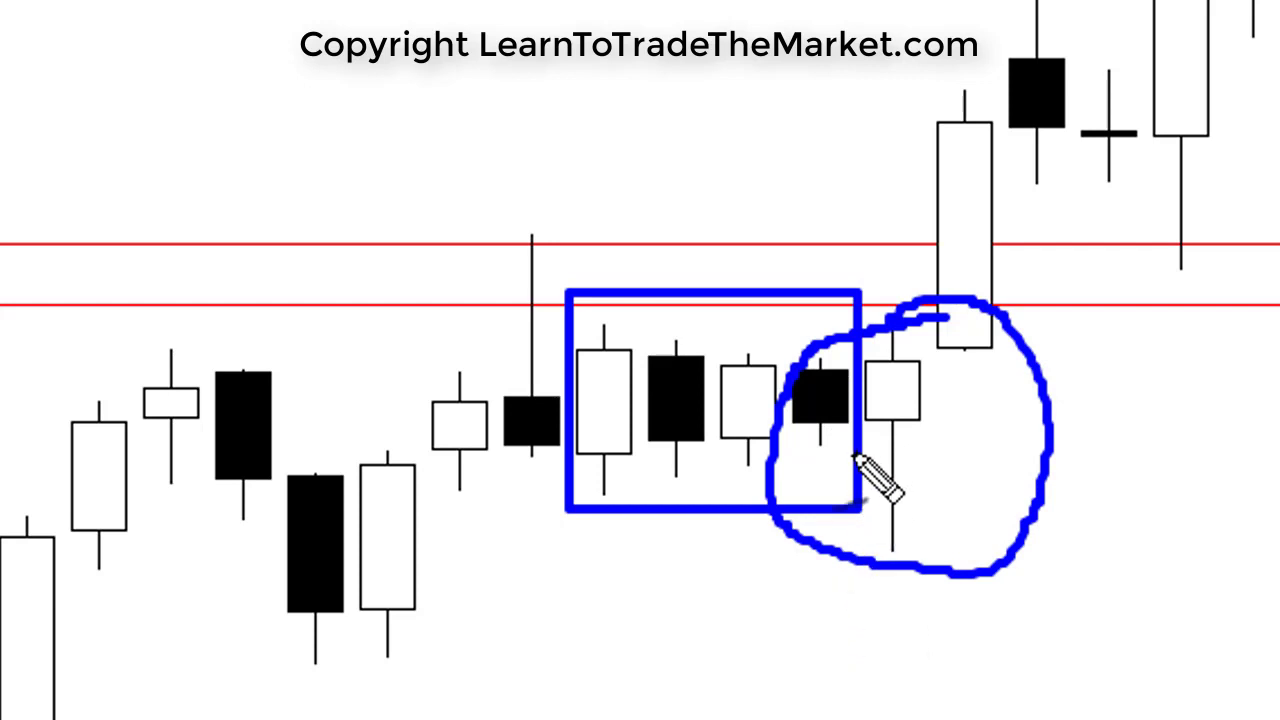
drag(822, 392, 878, 565)
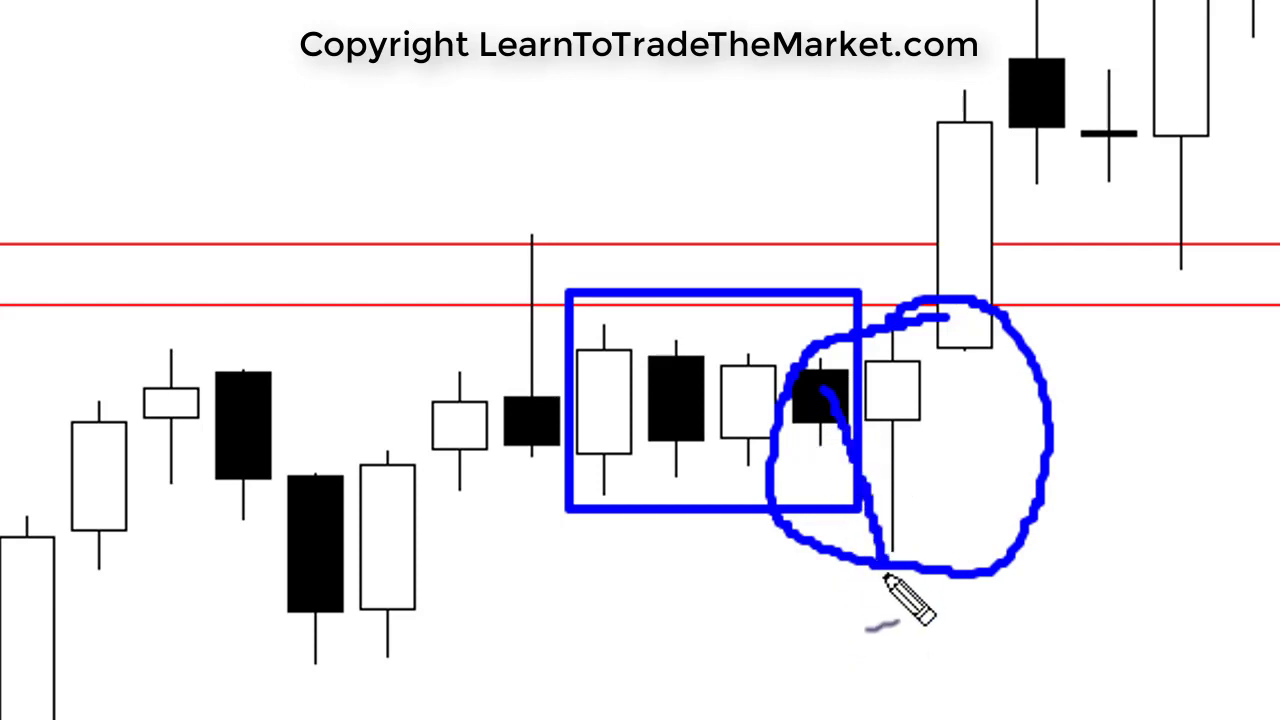
mouse_move(825, 530)
mouse_down()
mouse_move(882, 578)
mouse_move(912, 430)
mouse_move(950, 335)
mouse_move(900, 380)
mouse_move(985, 300)
mouse_move(998, 340)
mouse_up()
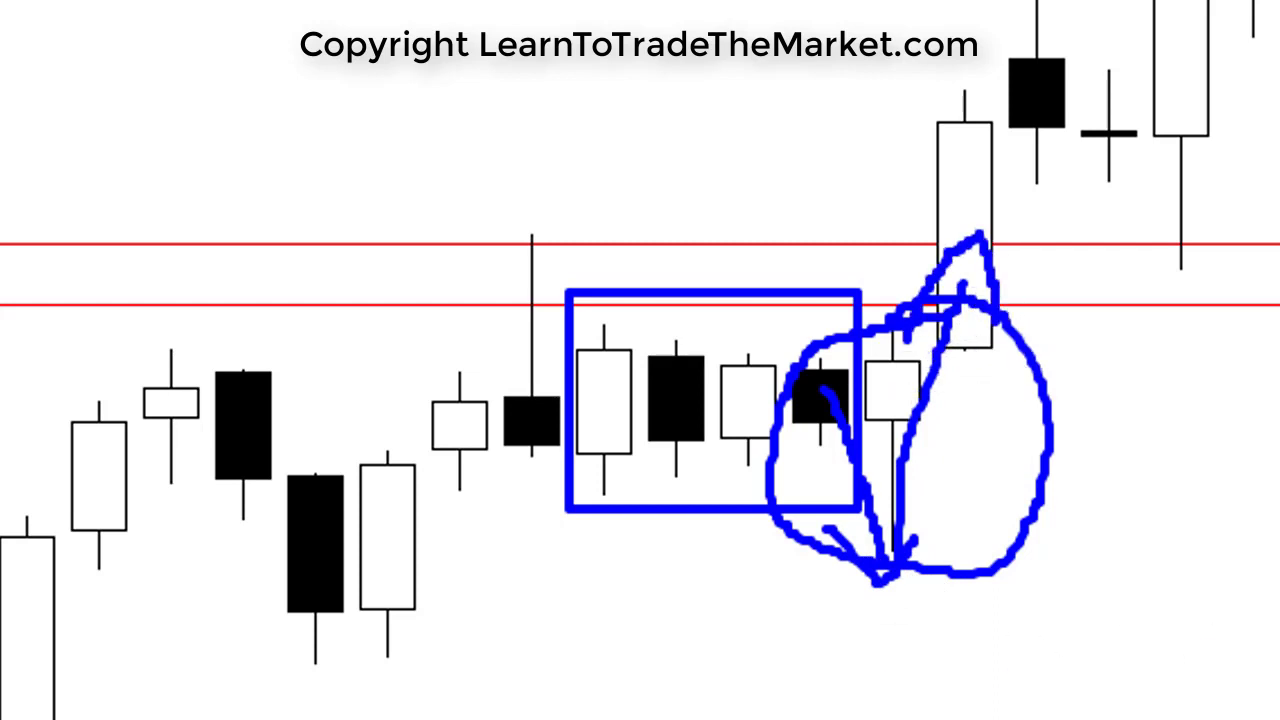
key(Escape)
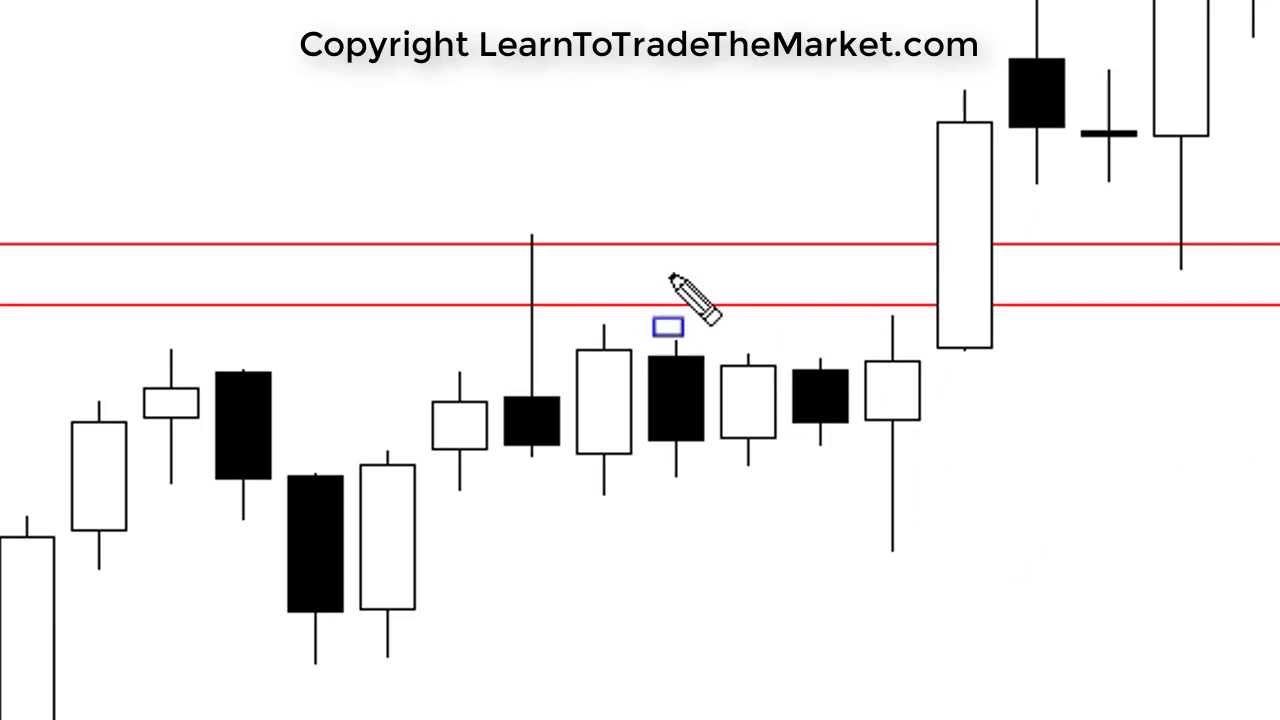
mouse_move(550, 291)
mouse_down()
mouse_move(733, 472)
mouse_move(1017, 586)
mouse_move(948, 575)
mouse_up()
mouse_move(839, 293)
mouse_down()
mouse_move(946, 587)
mouse_move(948, 572)
mouse_up()
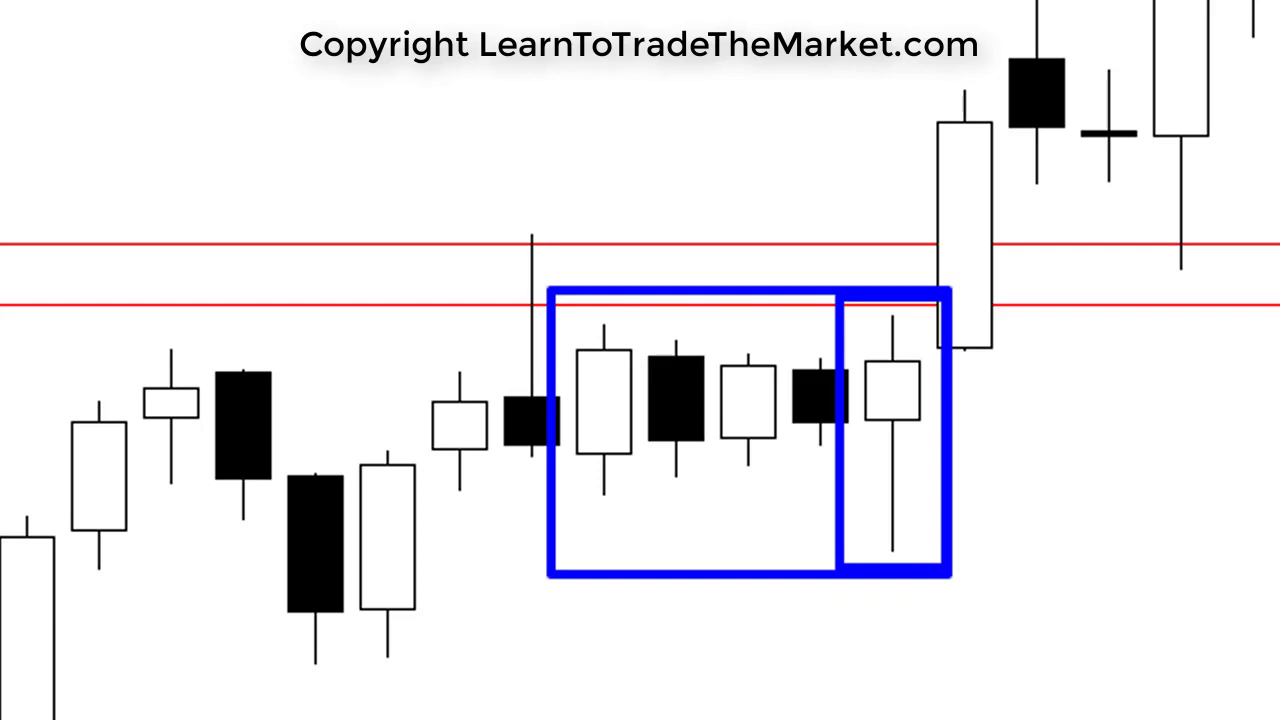
key(Escape)
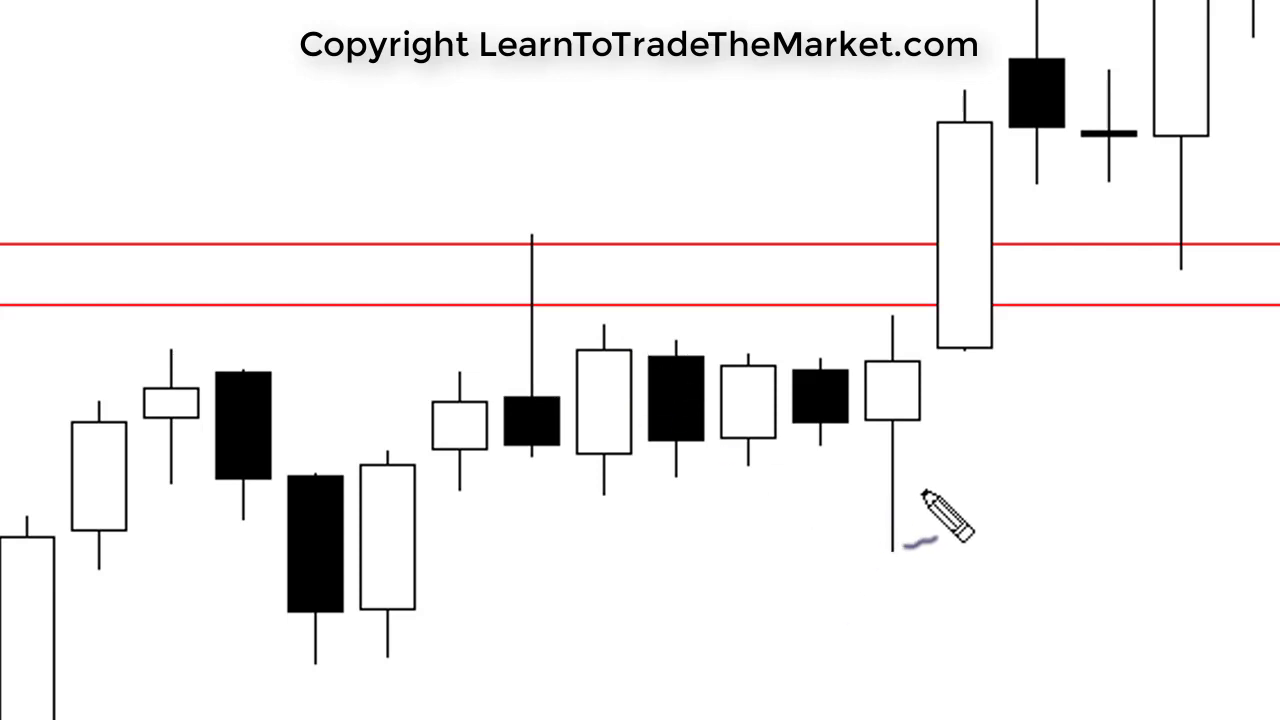
drag(922, 490, 1001, 317)
mouse_move(908, 321)
mouse_down()
mouse_move(1030, 286)
mouse_move(1053, 352)
mouse_up()
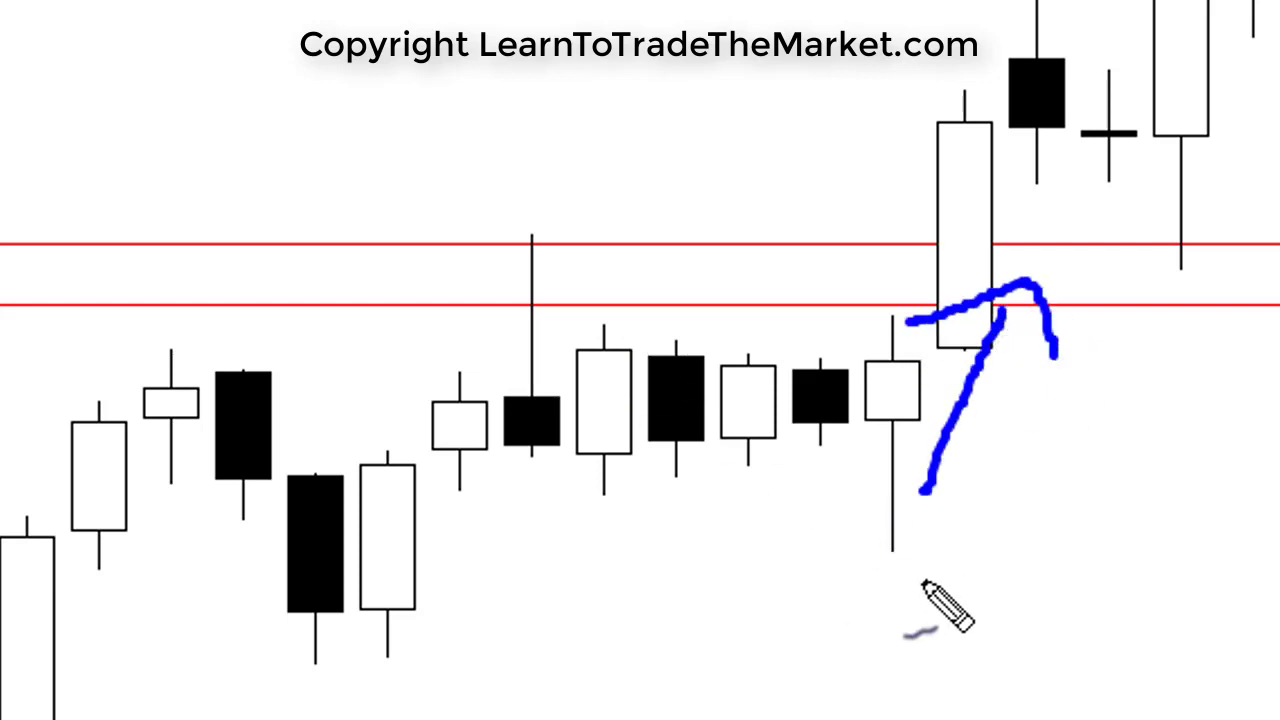
drag(576, 337, 965, 344)
drag(568, 480, 965, 463)
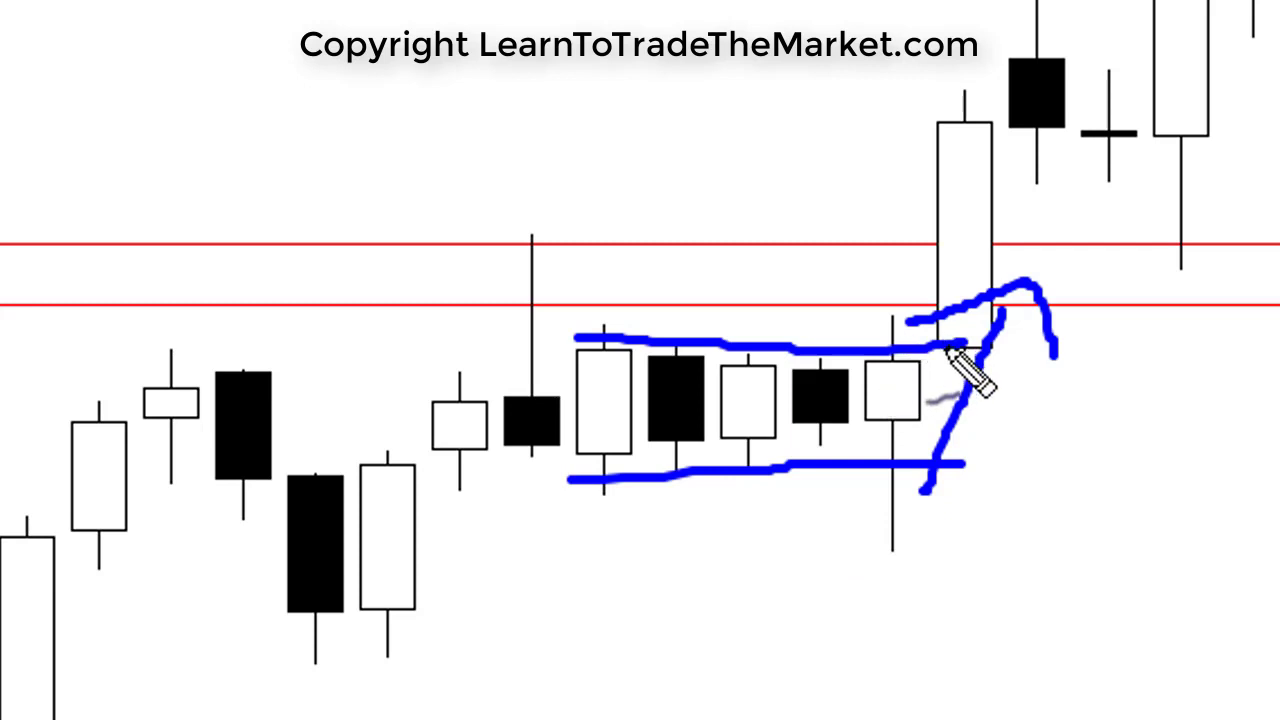
key(Escape)
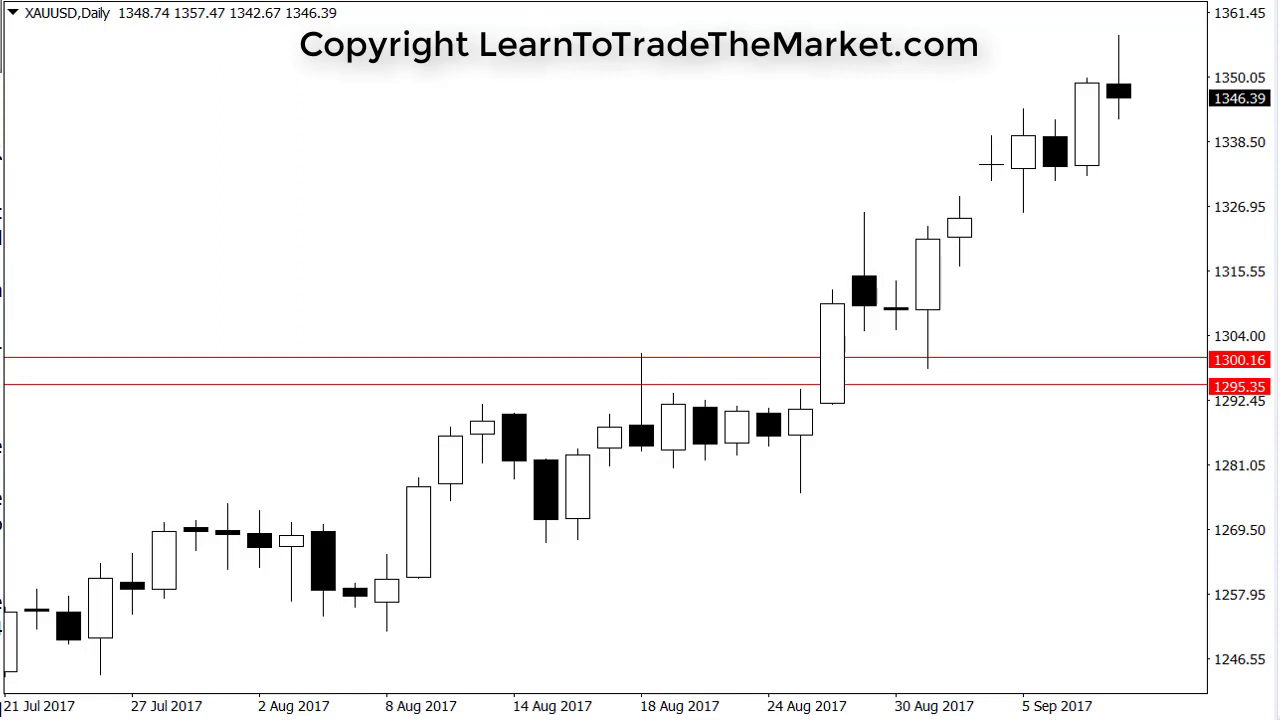
Zoom out the daily gold chart to show more candles.
key(minus)
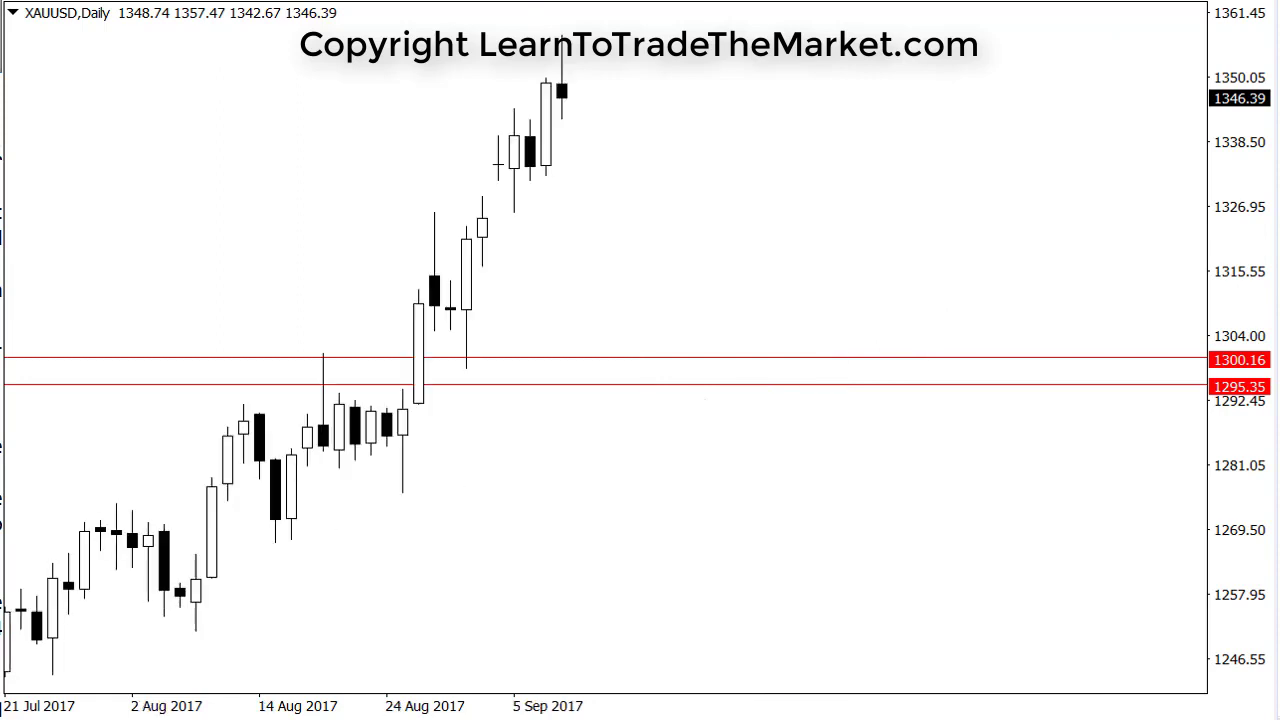
scroll(480, 180, up, 5)
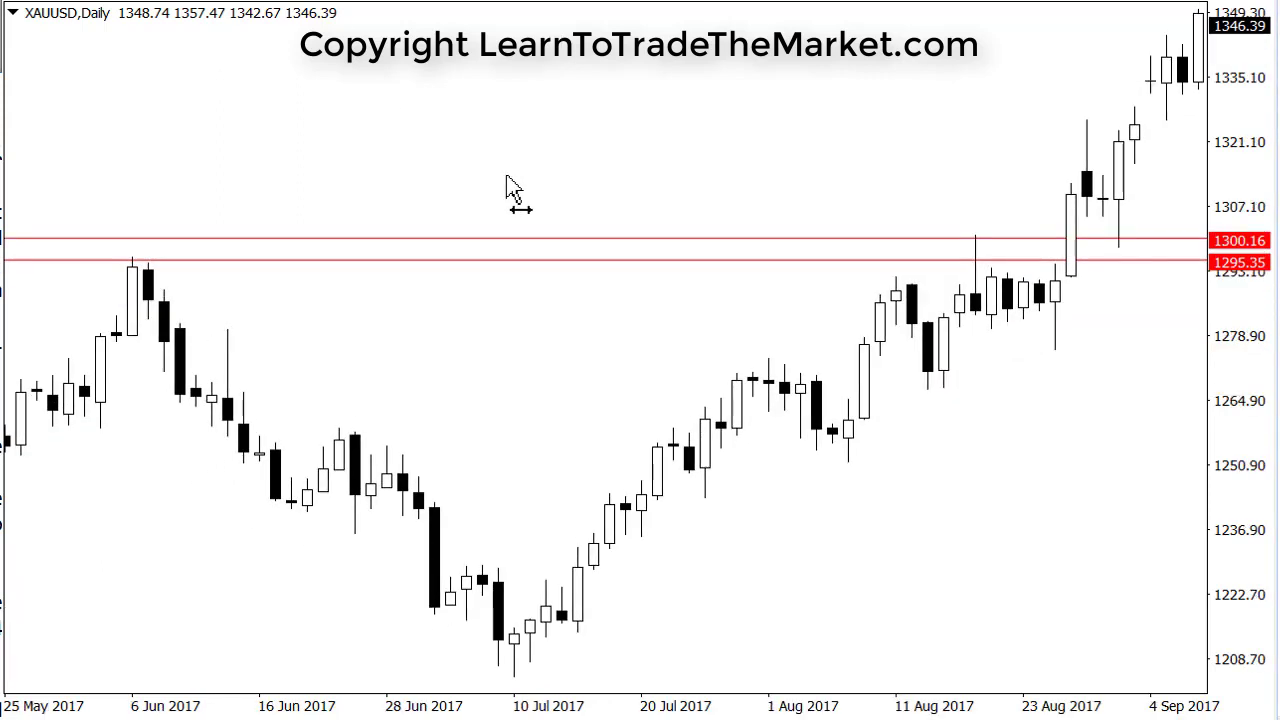
scroll(766, 120, down, 3)
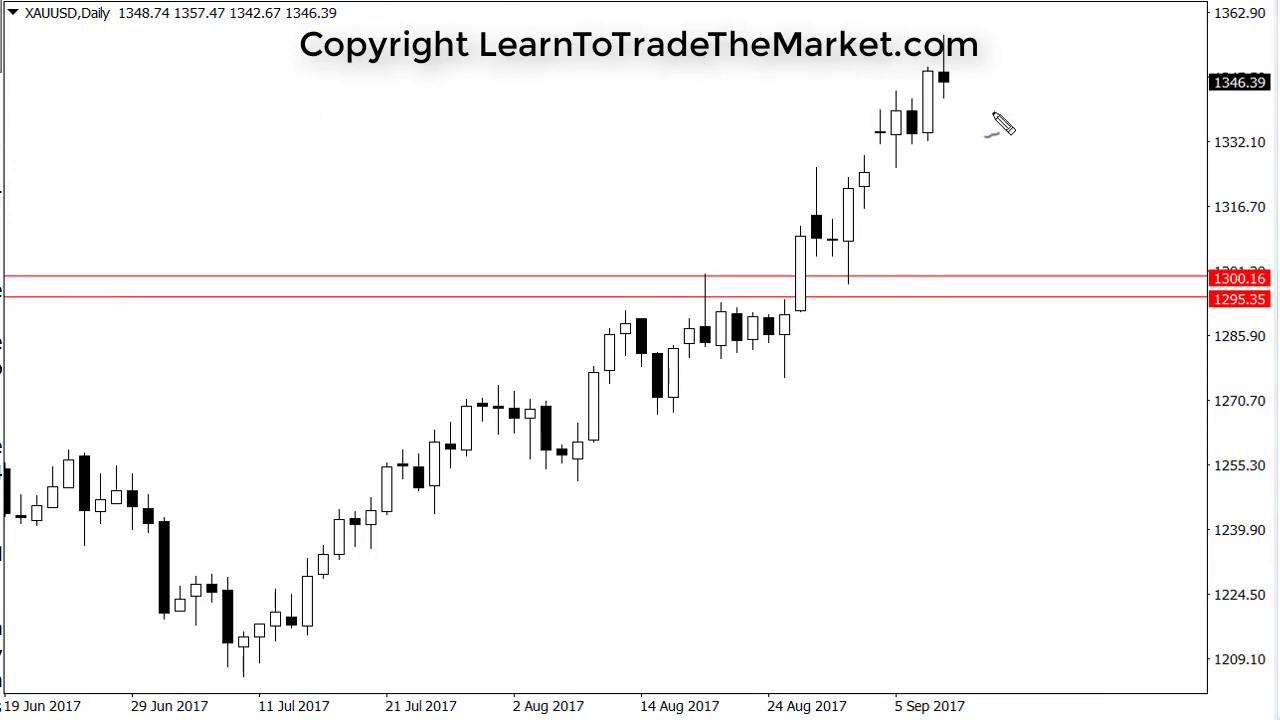
Sketch freehand lines along the 1300 and 1295 levels, then erase them.
drag(832, 280, 1112, 268)
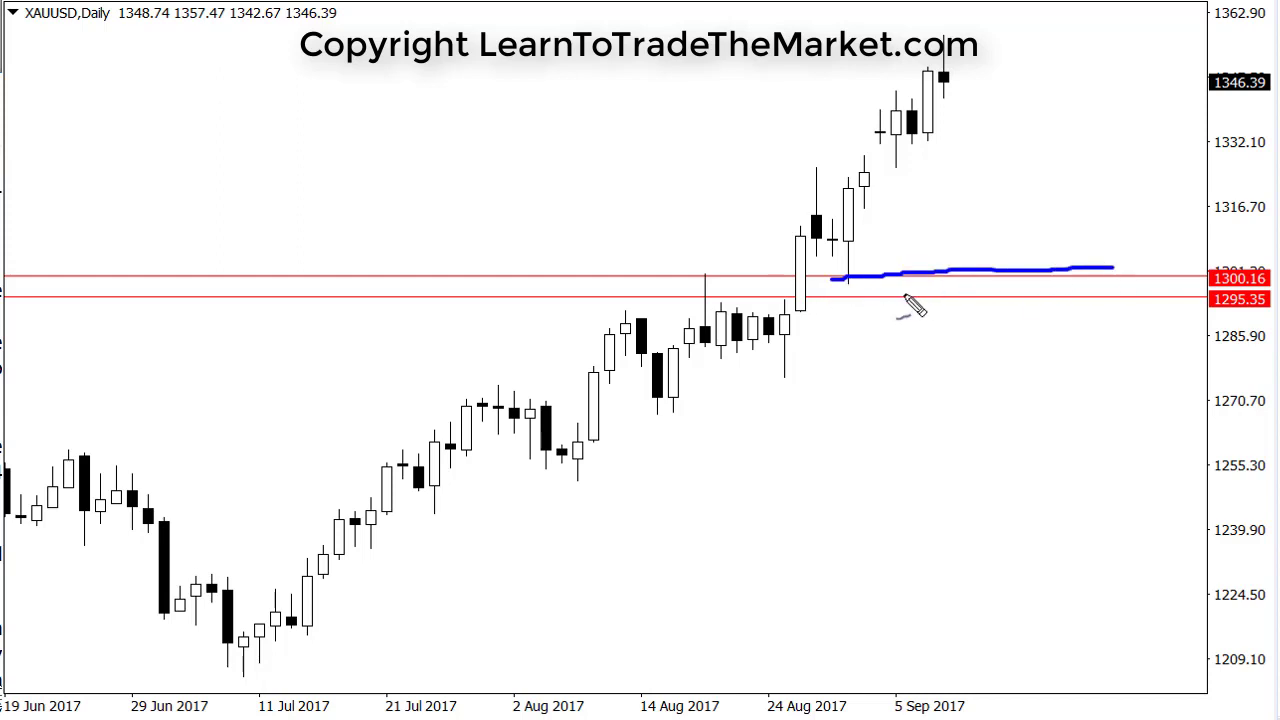
drag(794, 304, 1066, 308)
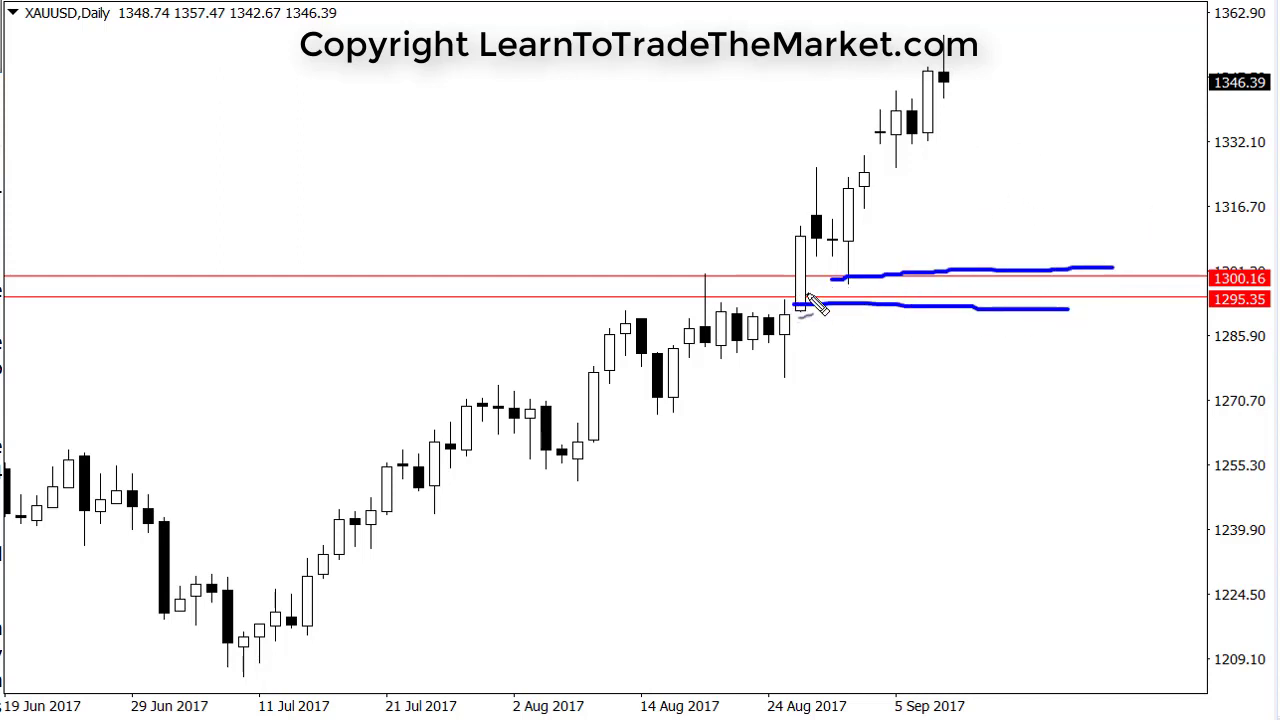
key(Escape)
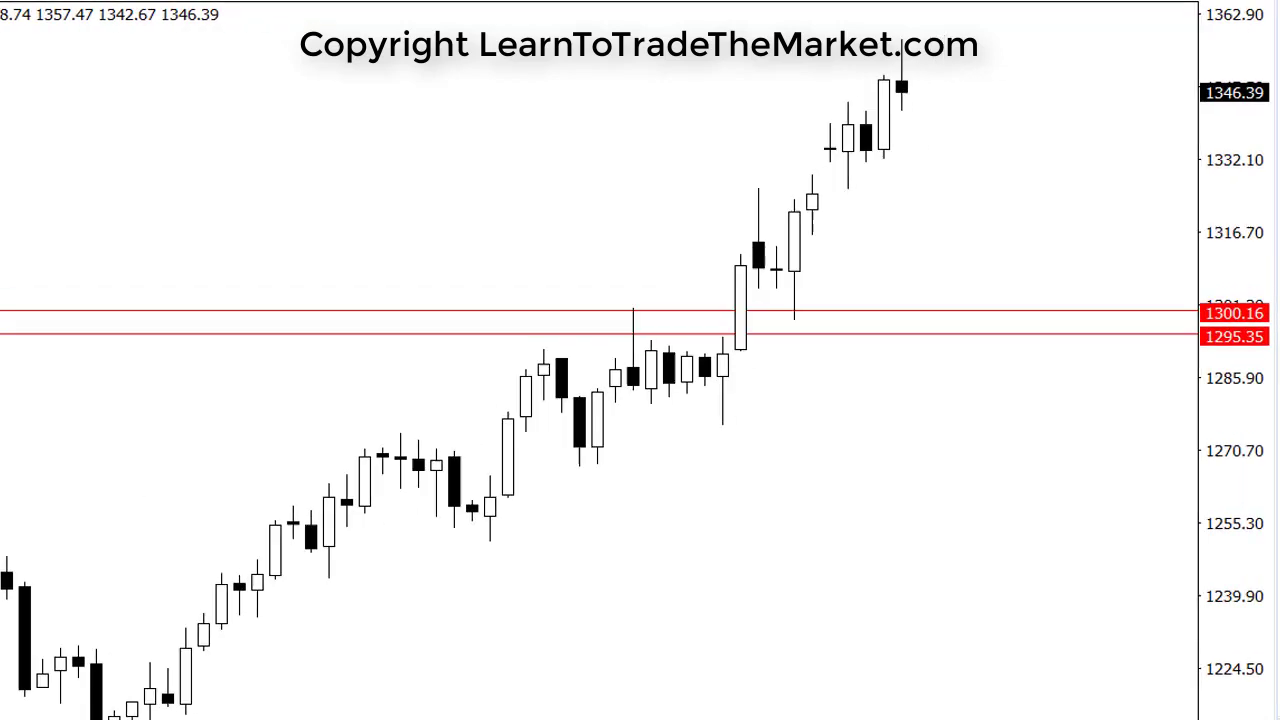
drag(300, 468, 1132, 502)
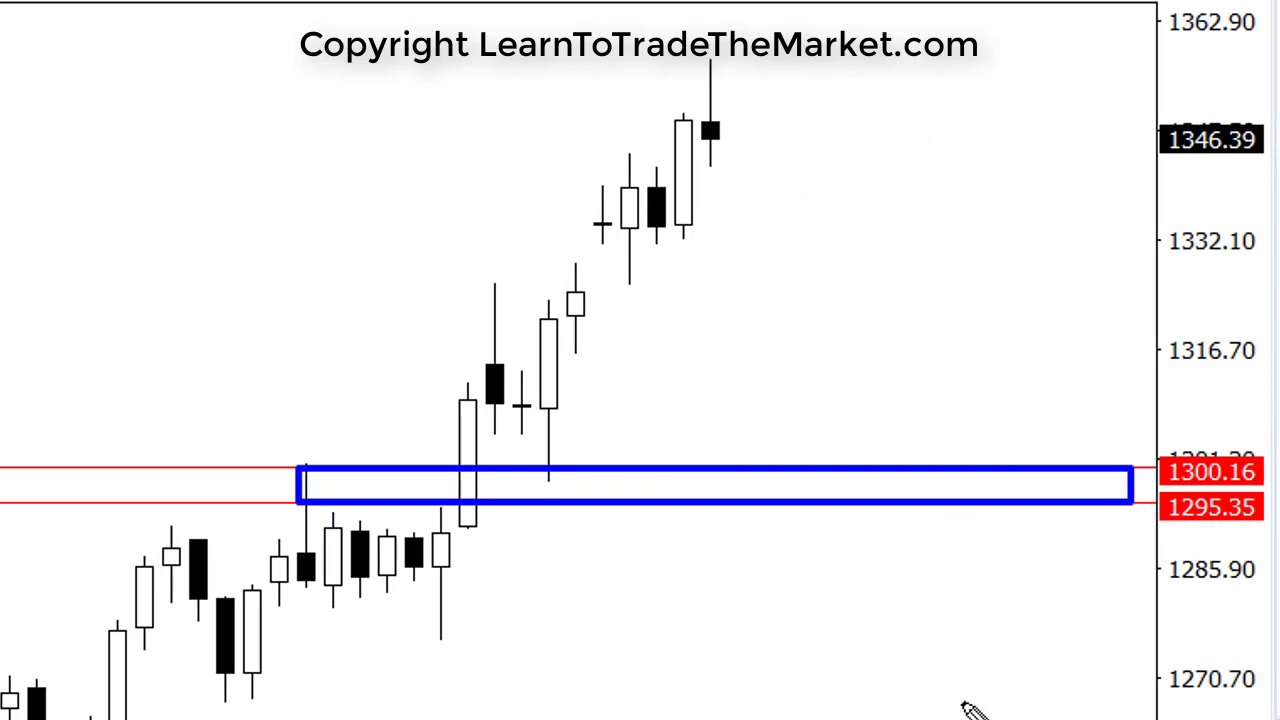
mouse_move(718, 207)
mouse_down()
mouse_move(849, 398)
mouse_move(856, 432)
mouse_move(990, 106)
mouse_up()
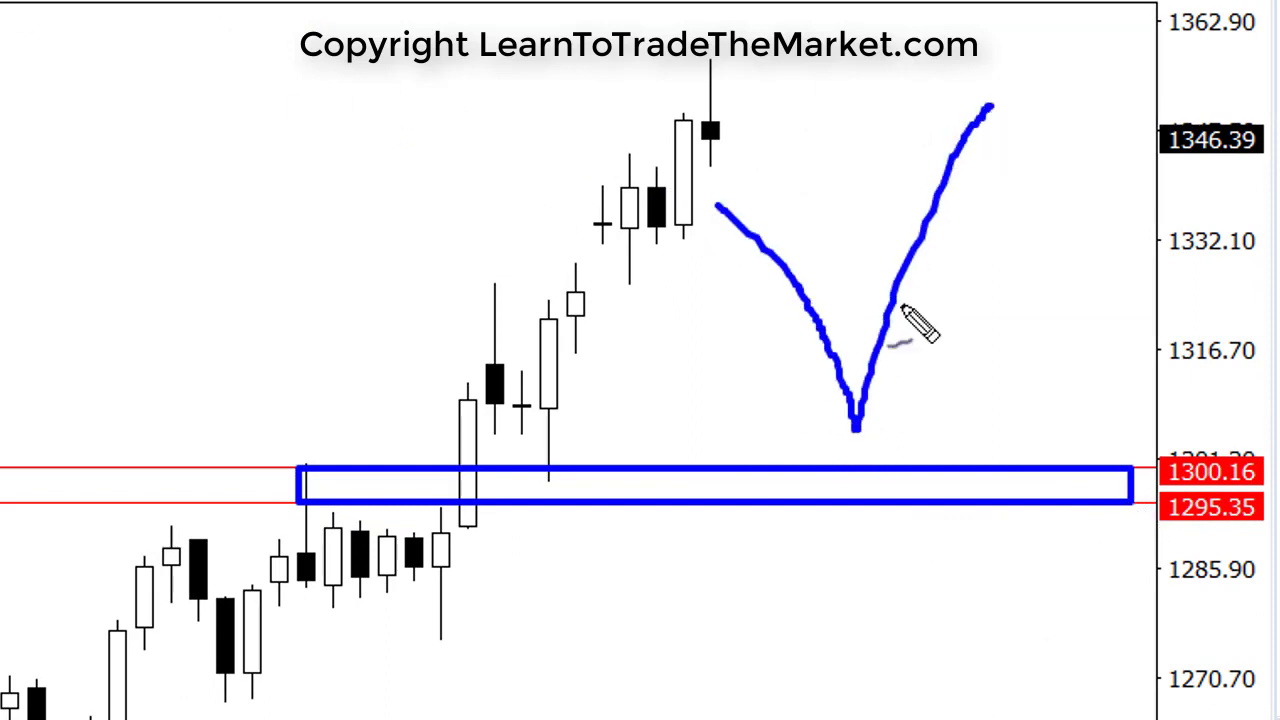
mouse_move(866, 386)
mouse_down()
mouse_move(796, 440)
mouse_move(943, 443)
mouse_move(806, 386)
mouse_up()
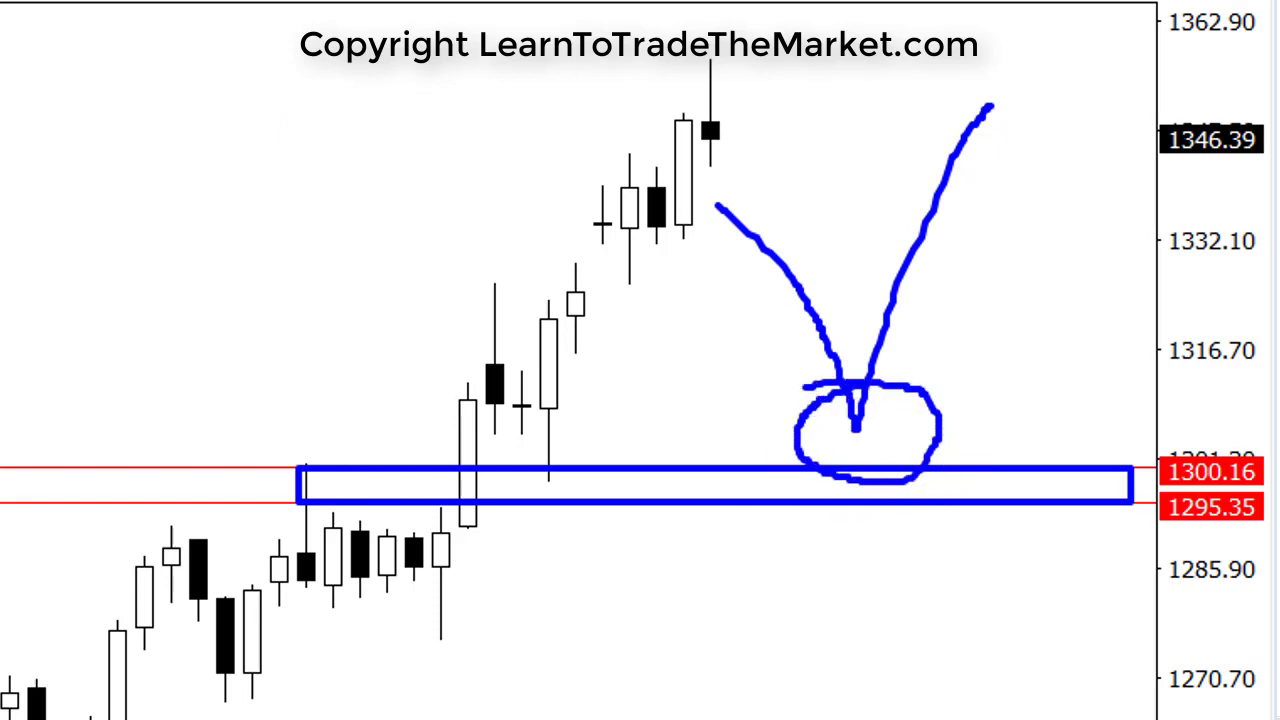
key(Escape)
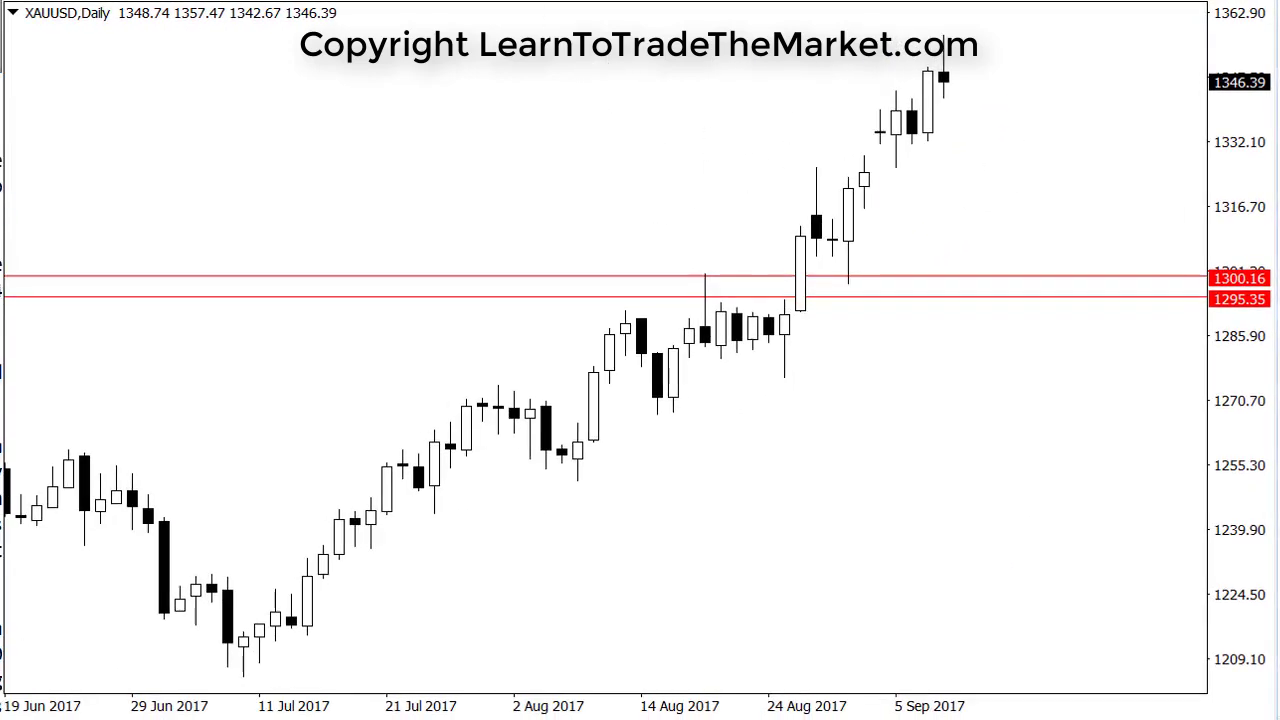
Zoom out, draw a blue box over 1295–1300 across the earlier highs, and compress the price scale.
key(minus)
key(minus)
scroll(503, 140, down, 3)
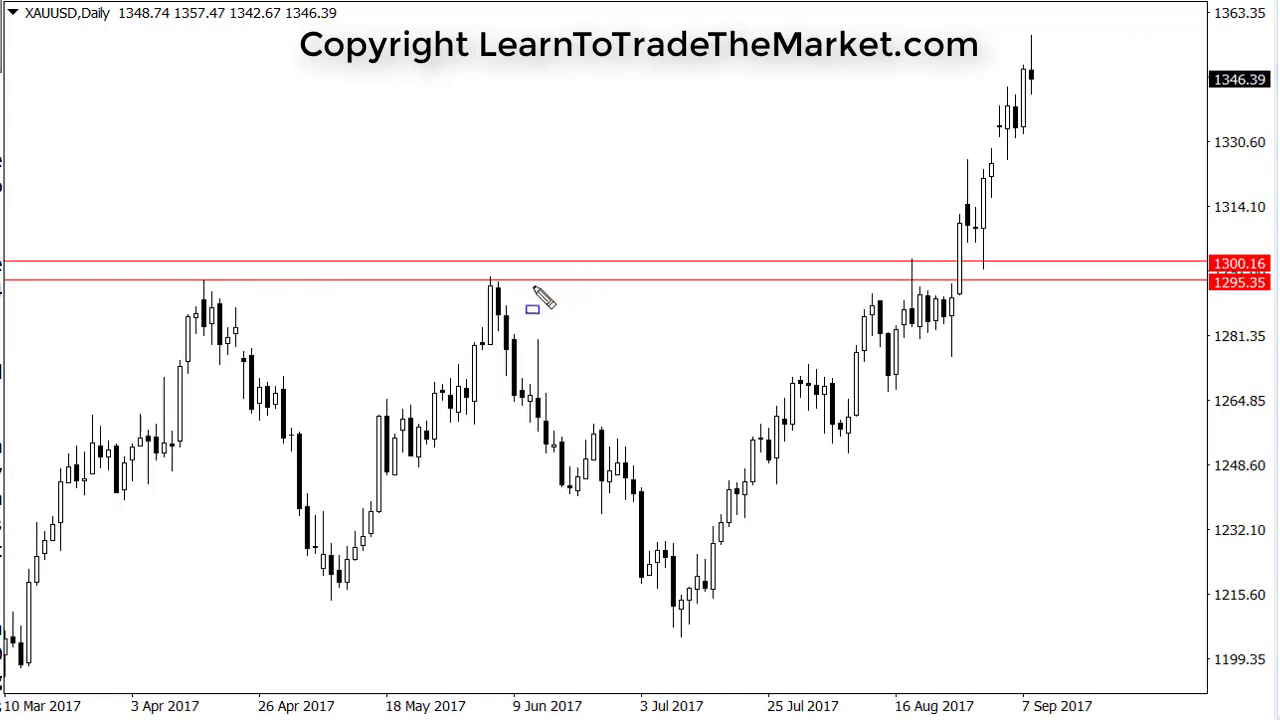
drag(162, 257, 1145, 293)
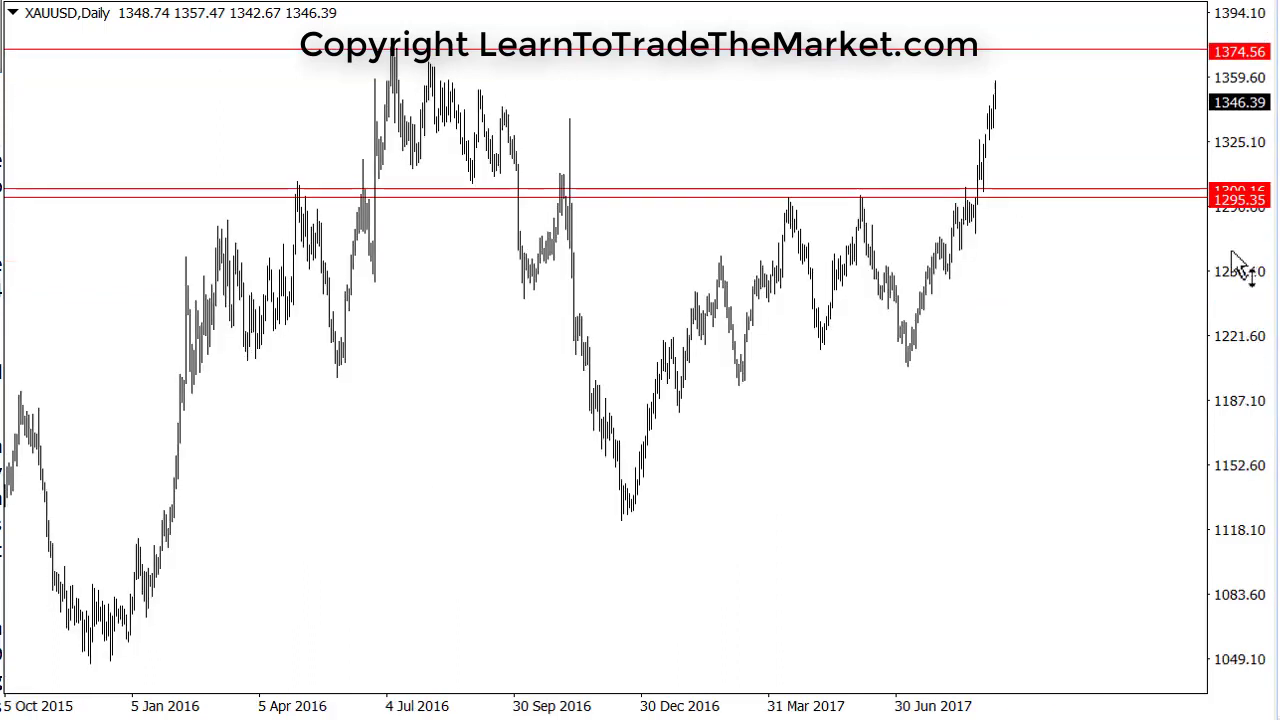
drag(1240, 265, 1251, 294)
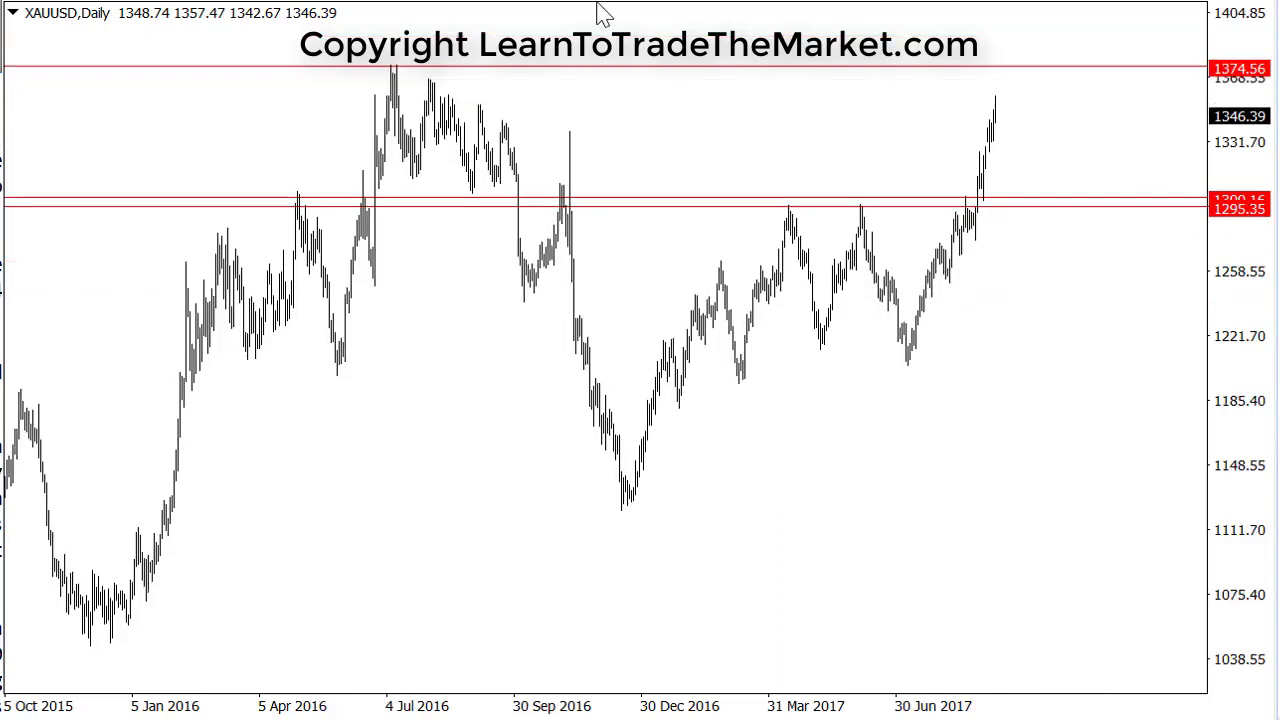
Box the 1374.56 zone across the 2016 highs and sketch a pullback to 1300 rallying into it.
drag(334, 62, 1200, 80)
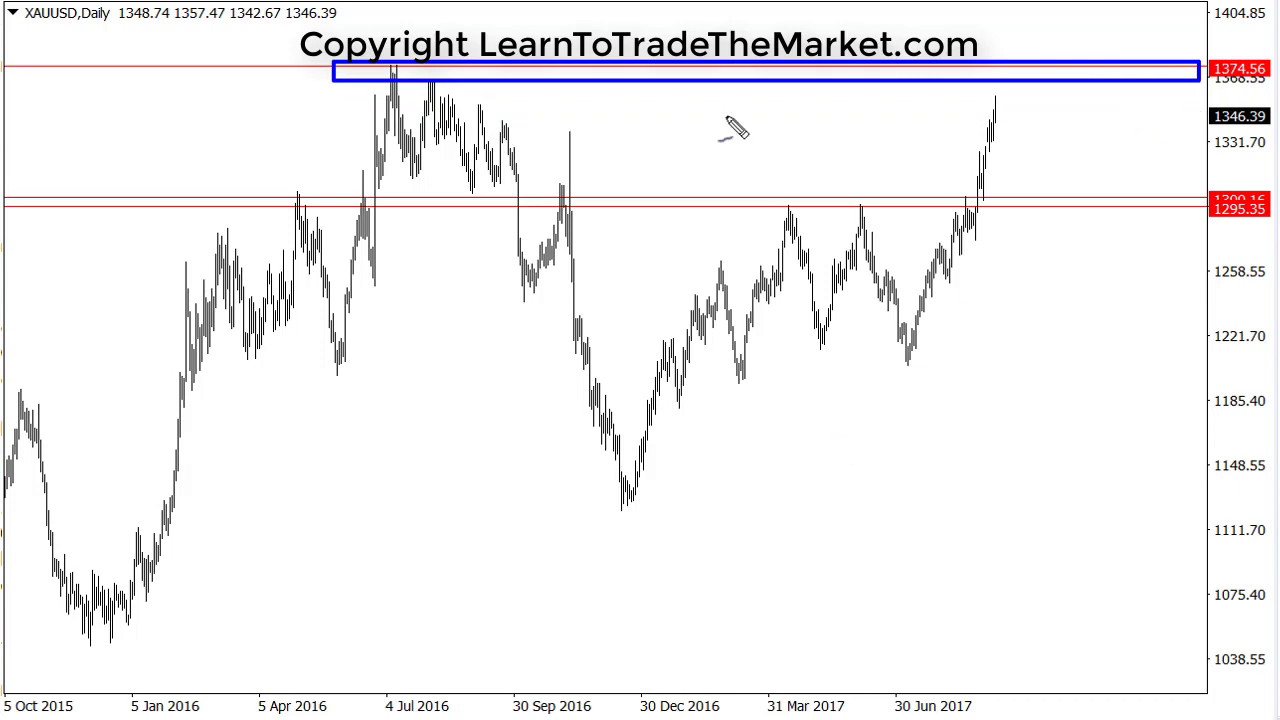
mouse_move(992, 93)
mouse_down()
mouse_move(1042, 196)
mouse_move(1081, 132)
mouse_up()
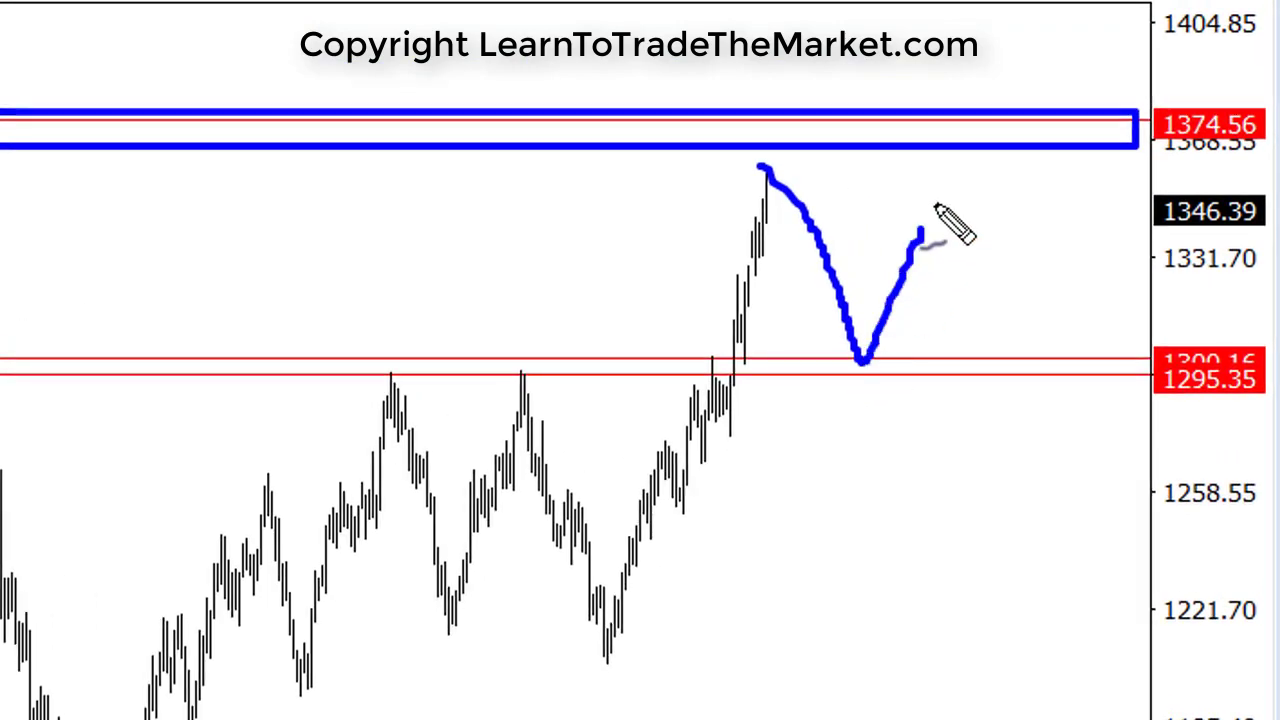
drag(921, 236, 988, 122)
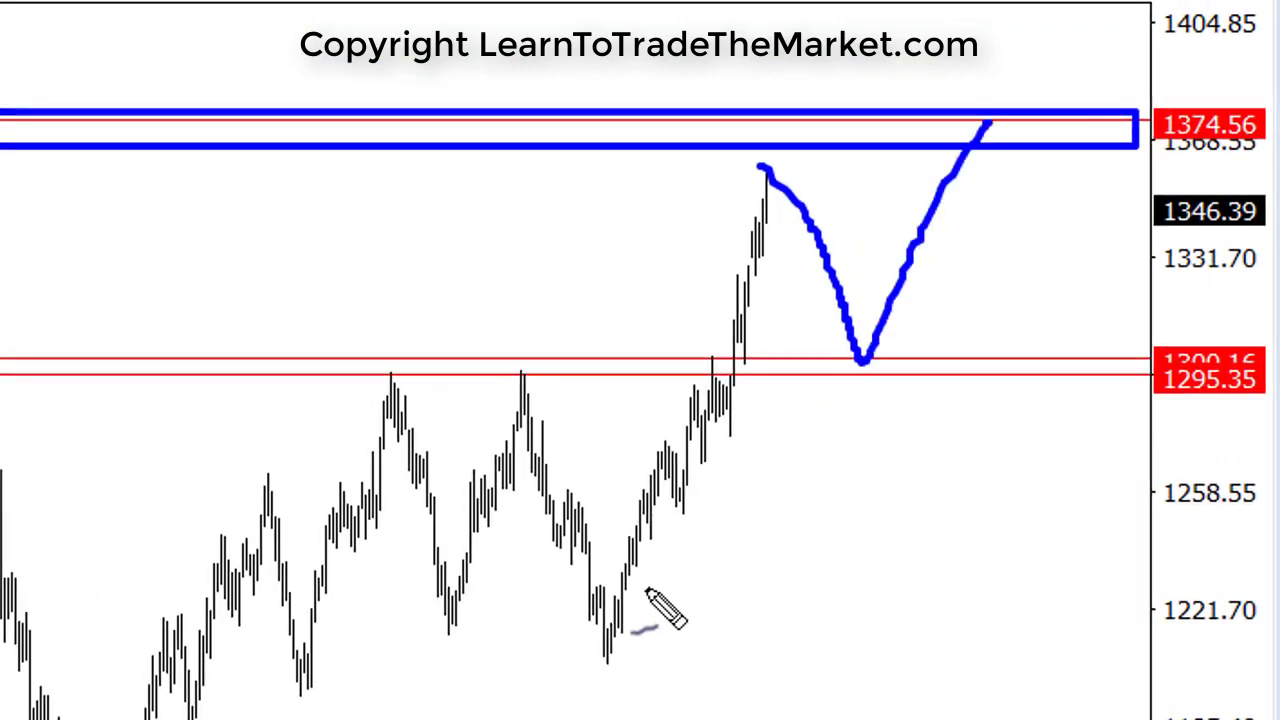
Erase the first projected curve and redraw the dip to 1300 and rally to 1374.
key(e)
mouse_move(992, 93)
mouse_down()
mouse_move(1049, 203)
mouse_move(1117, 68)
mouse_up()
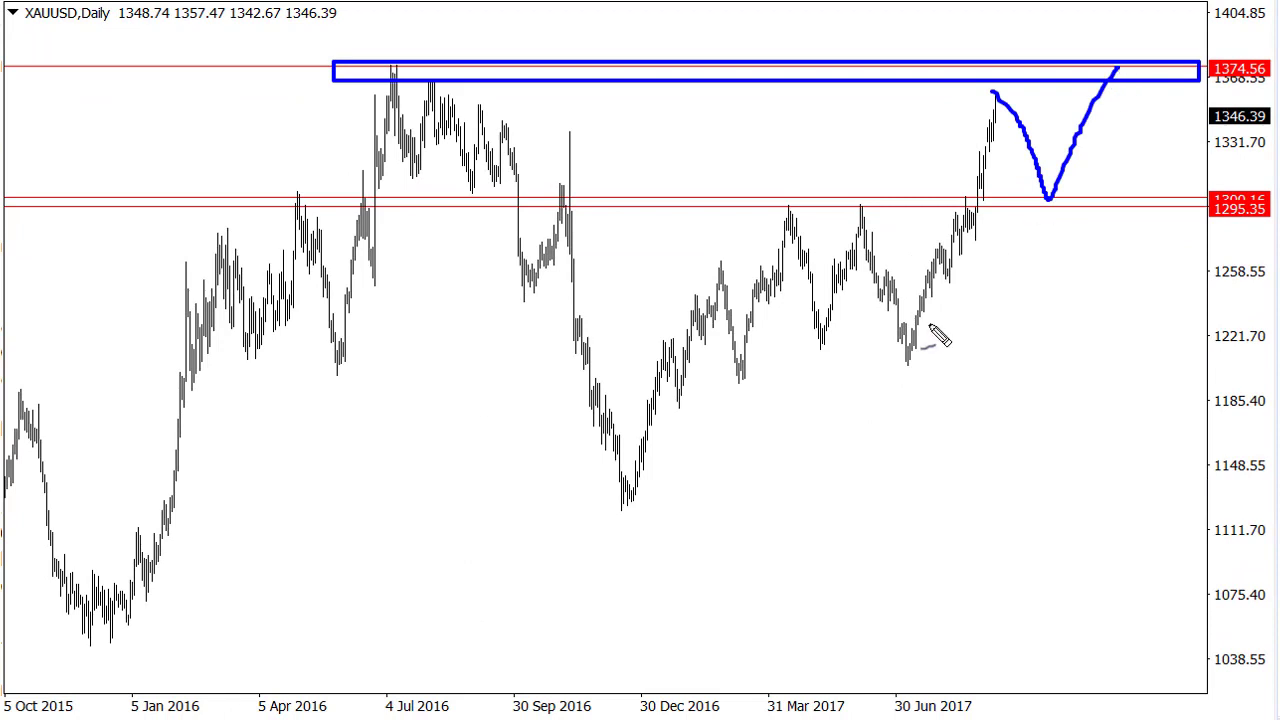
mouse_move(992, 93)
mouse_down()
mouse_move(1047, 200)
mouse_move(1117, 68)
mouse_up()
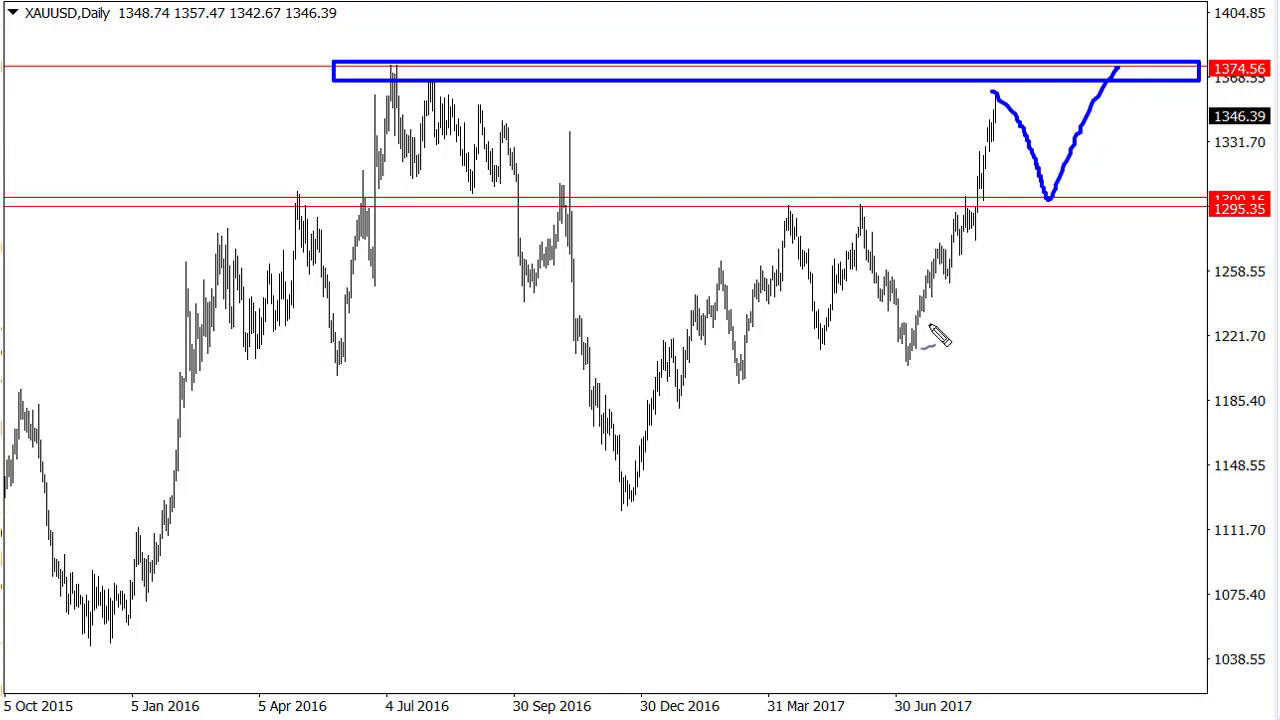